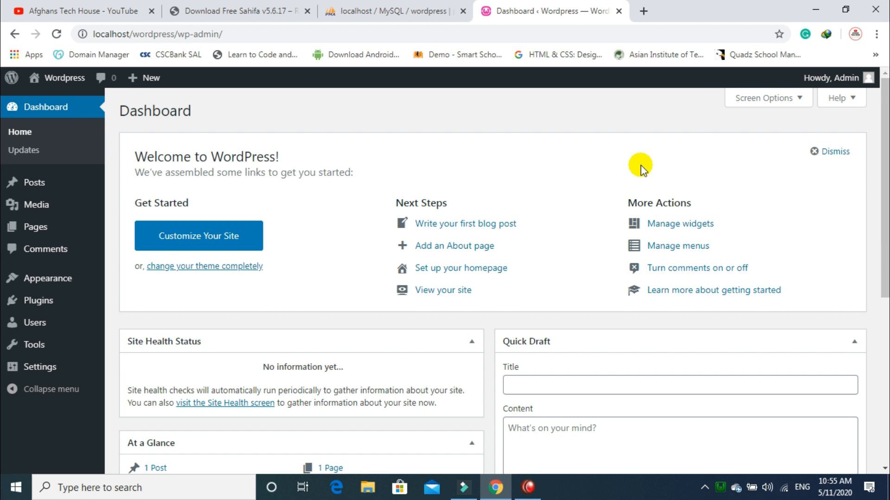
Step: Open localhost/wordpress in a new browser tab and look over the site's front page
left_click(643, 11)
type("localh")
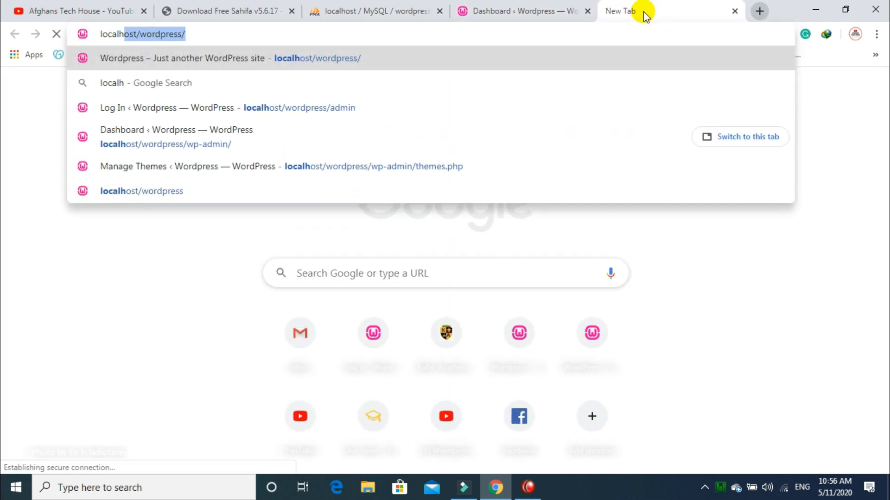
type("ost/wordpress")
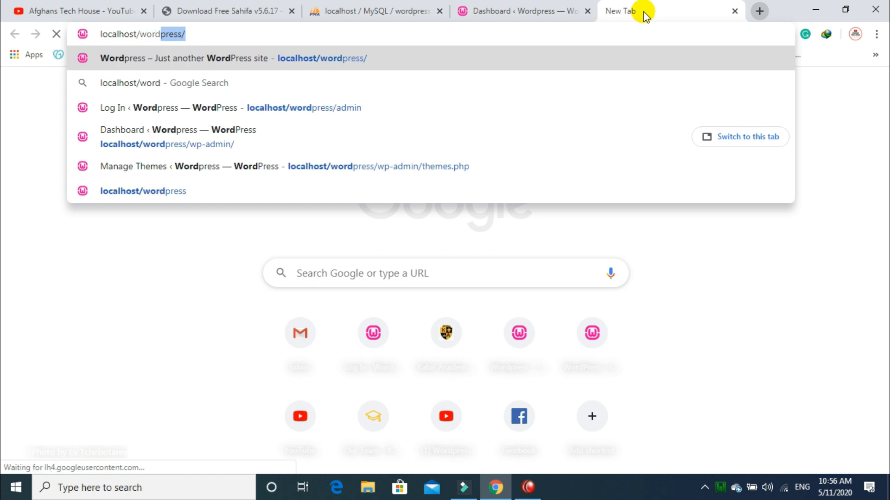
key("Return")
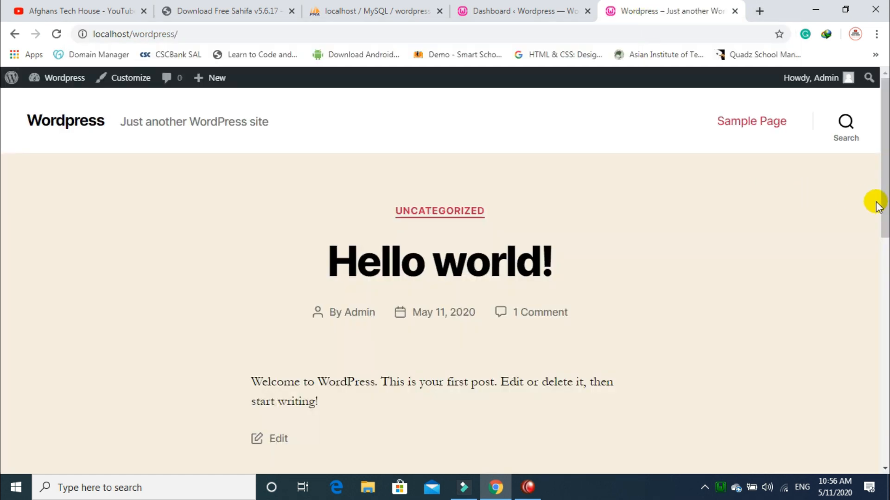
left_click_drag(885, 157, 883, 139)
Step: Activate the installed Twenty Seventeen theme in the site admin and reload the front page to examine its design
left_click(524, 8)
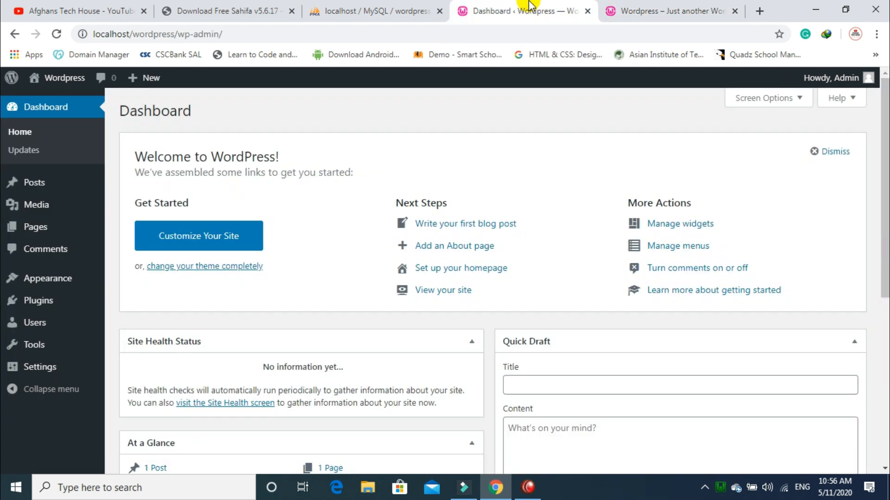
mouse_move(86, 281)
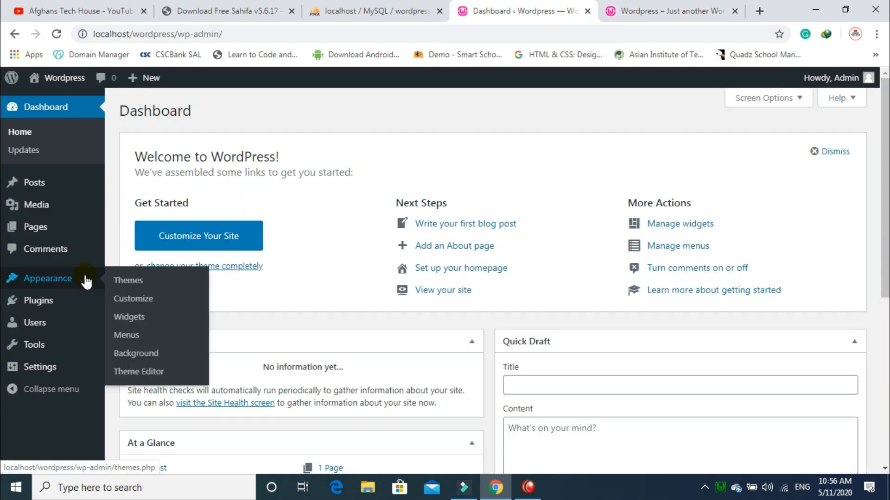
left_click(132, 283)
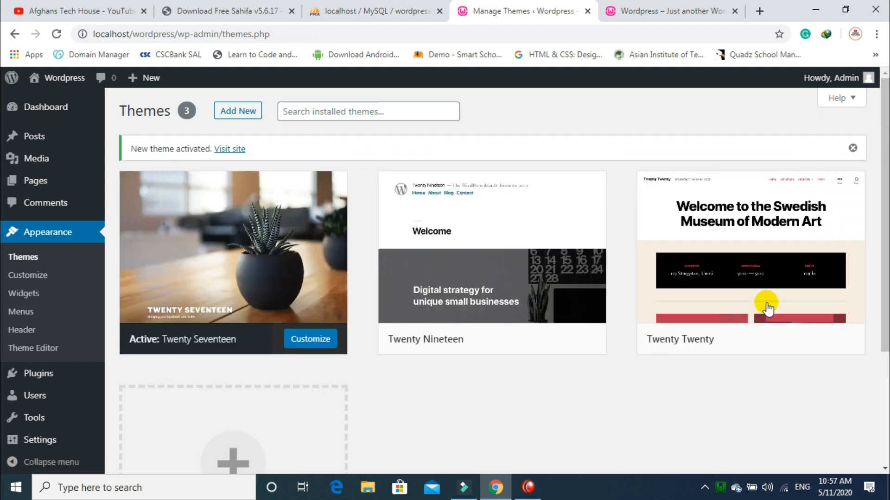
left_click(607, 9)
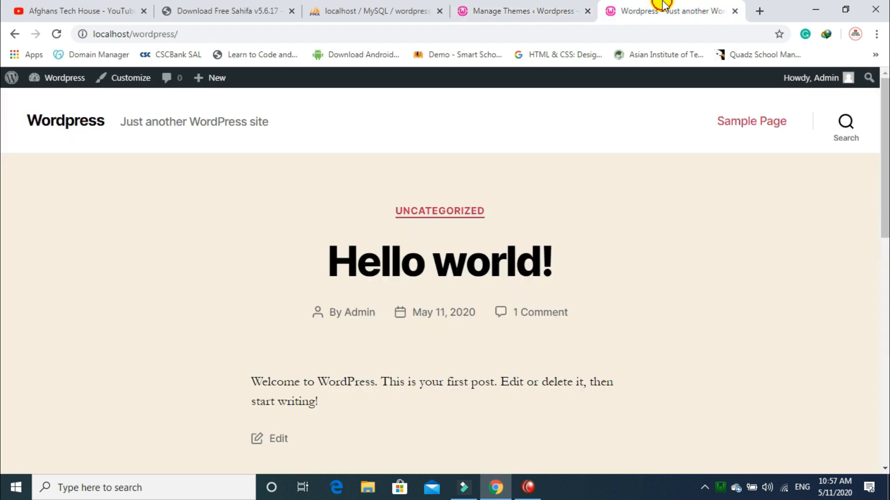
left_click(56, 35)
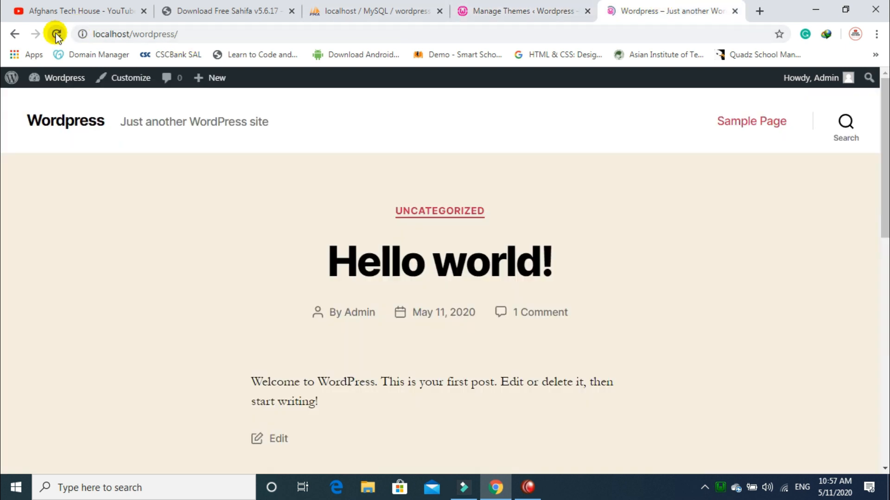
left_click_drag(886, 135, 888, 115)
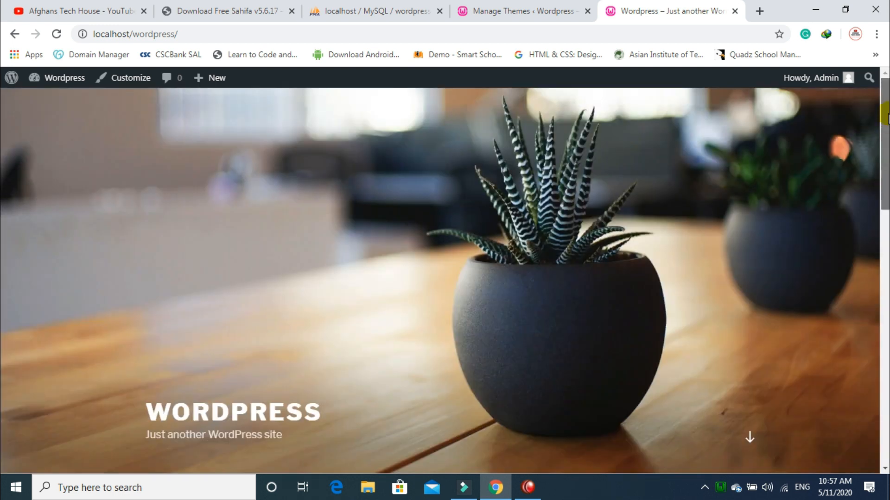
Step: Activate the Twenty Nineteen theme and reload the site's front page to examine its design
left_click(546, 10)
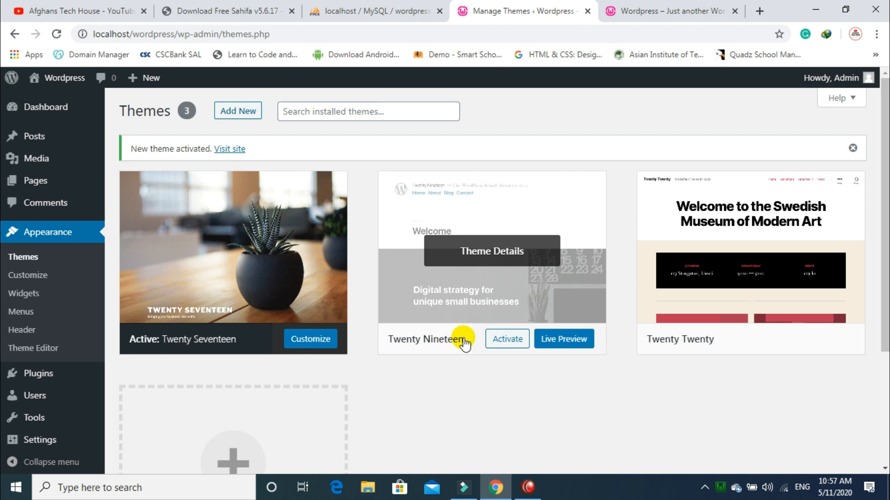
left_click(502, 341)
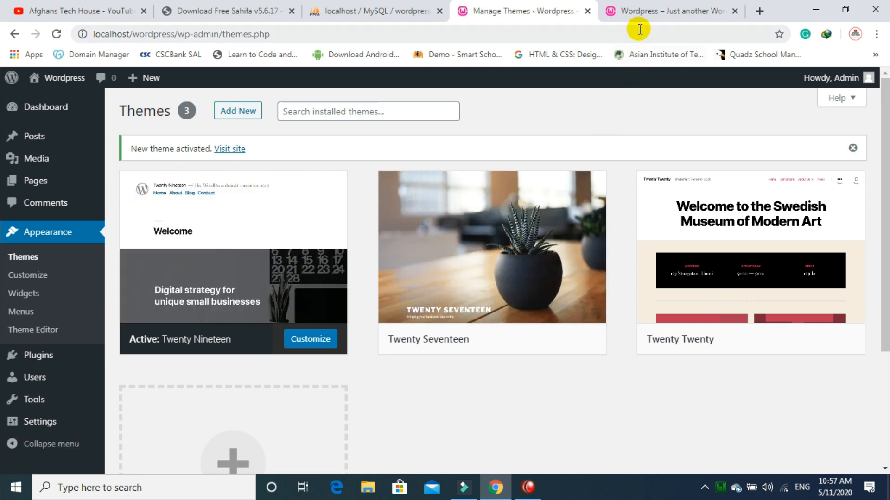
left_click(638, 12)
left_click(54, 35)
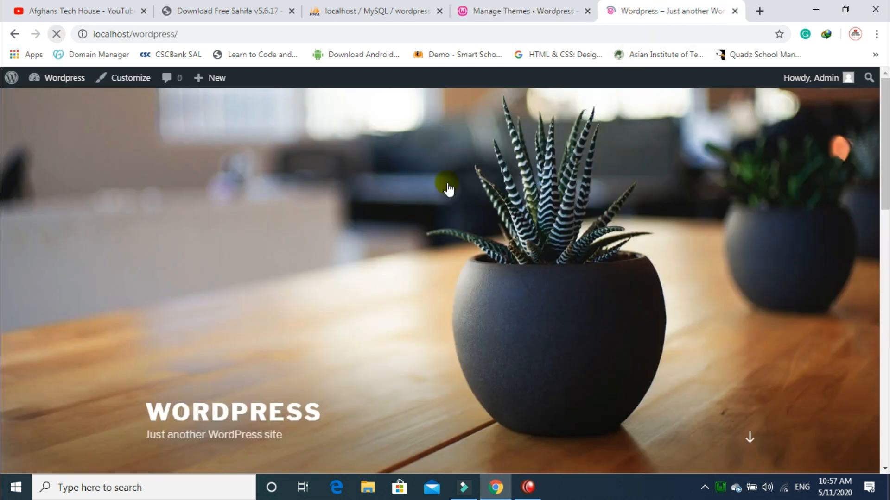
left_click_drag(885, 150, 885, 120)
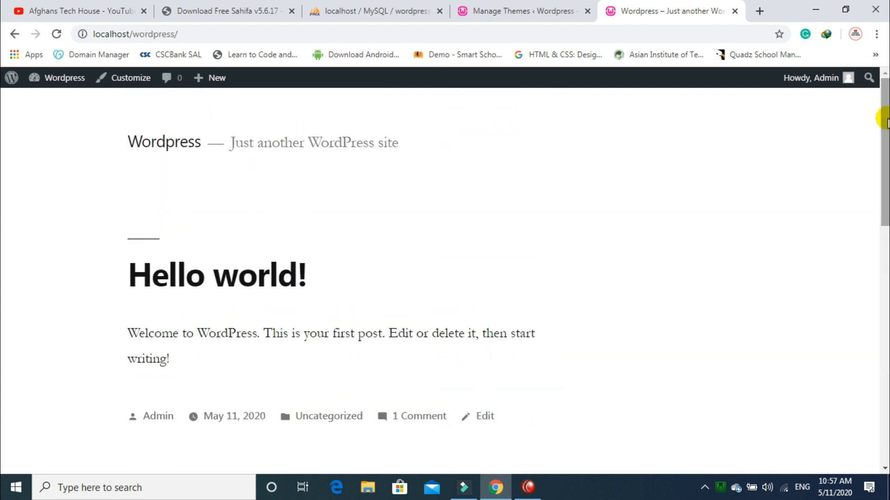
Step: Return to the installed themes in the site admin and open the page for adding a new theme
left_click(528, 8)
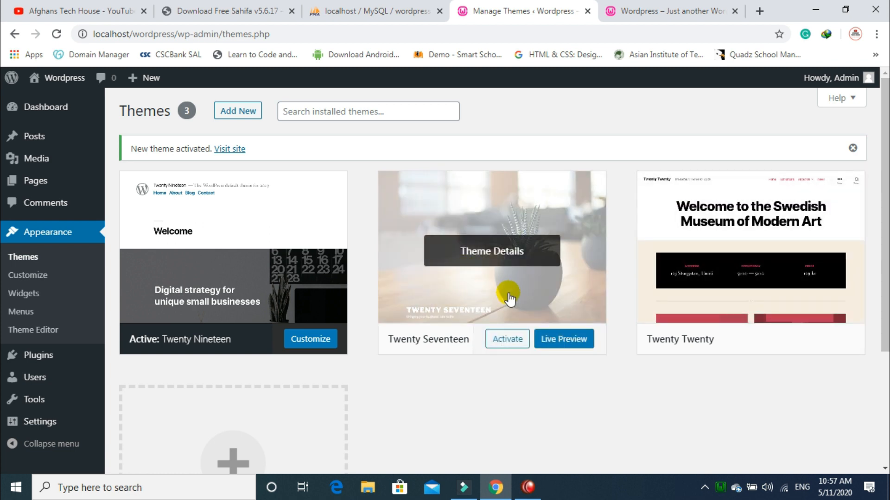
left_click_drag(885, 250, 885, 344)
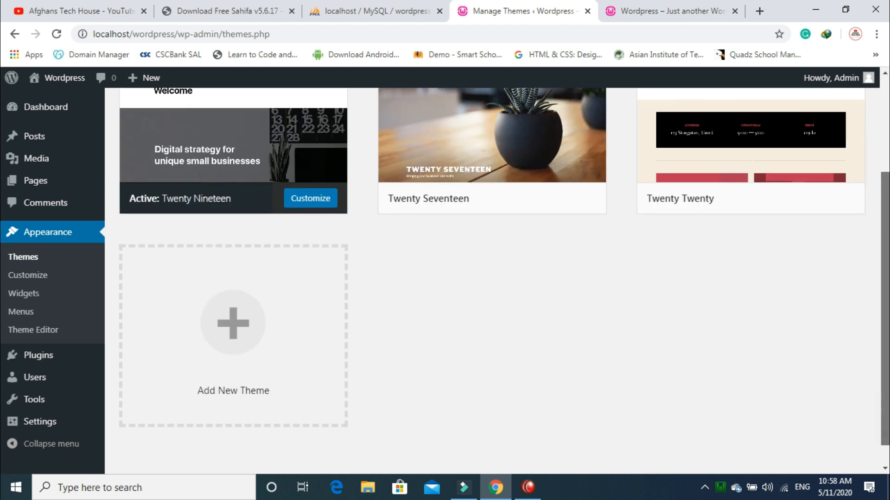
left_click(295, 355)
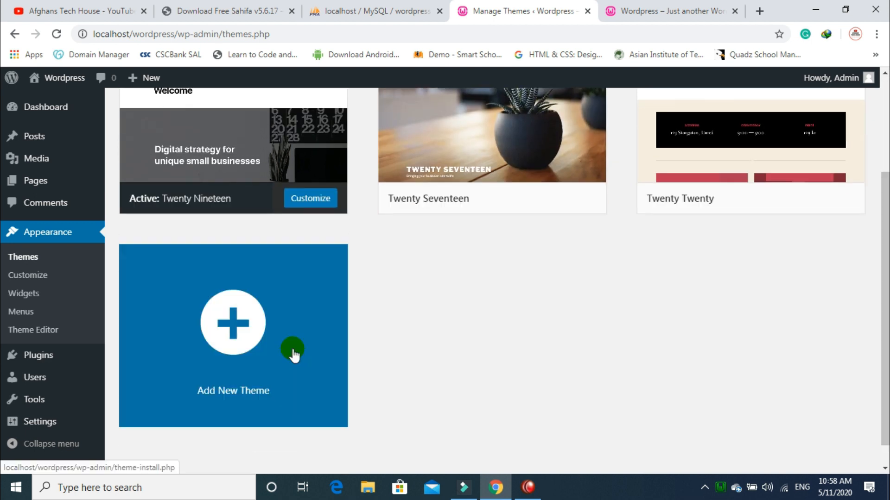
left_click_drag(885, 281, 885, 183)
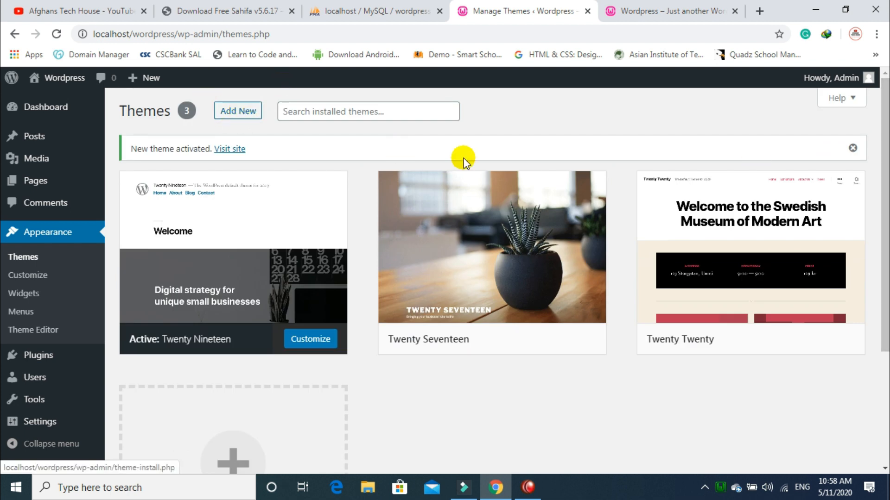
scroll(464, 158, "down", 3)
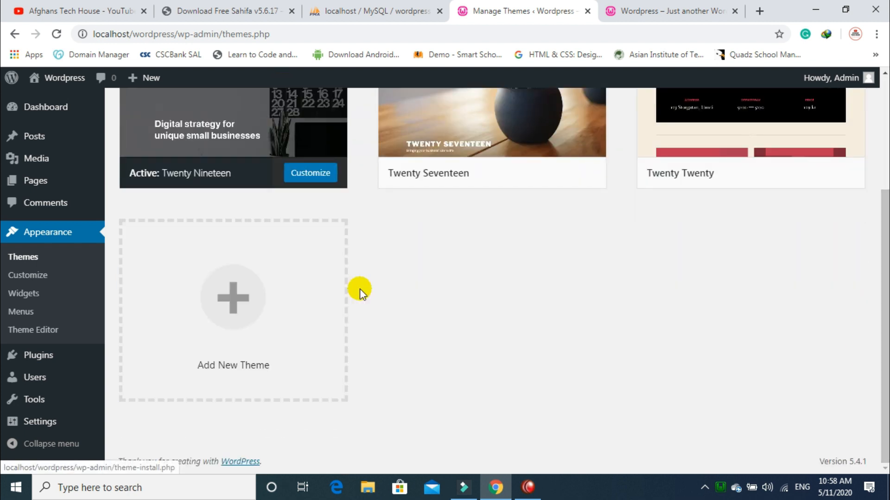
left_click(312, 345)
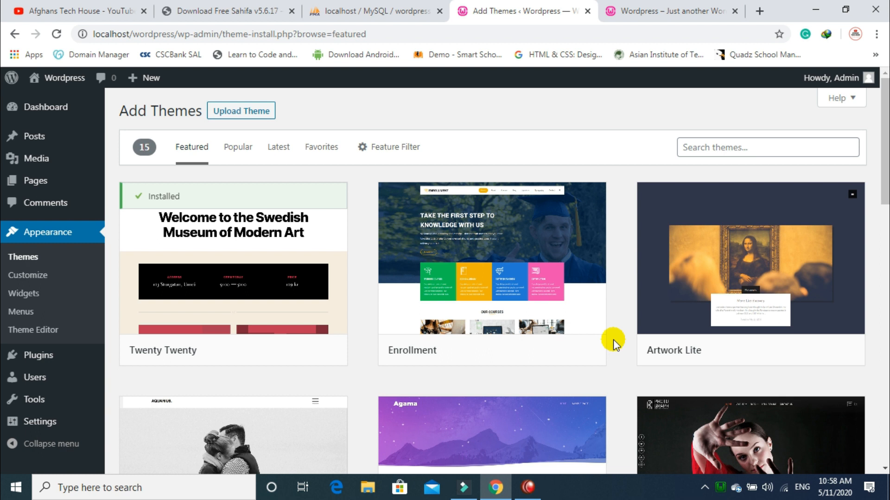
Step: Browse the featured themes and try to install the Enrollment theme
scroll(884, 139, "down", 6)
left_click_drag(884, 237, 874, 139)
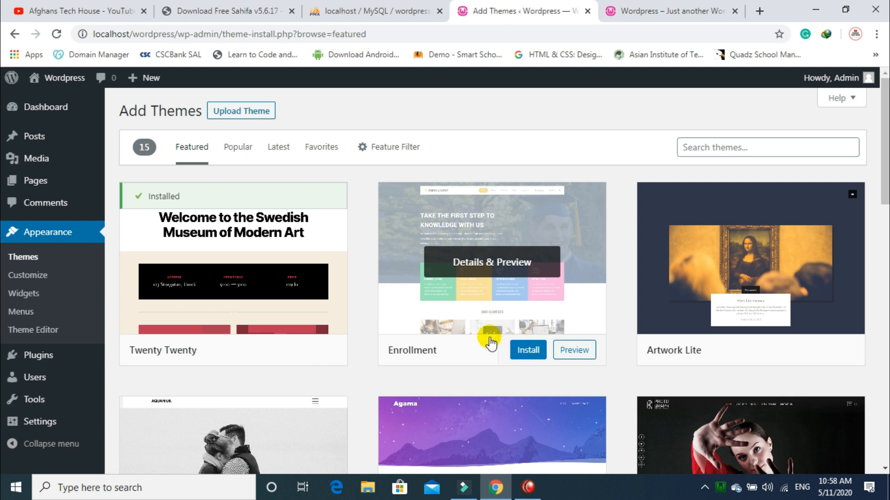
left_click(528, 353)
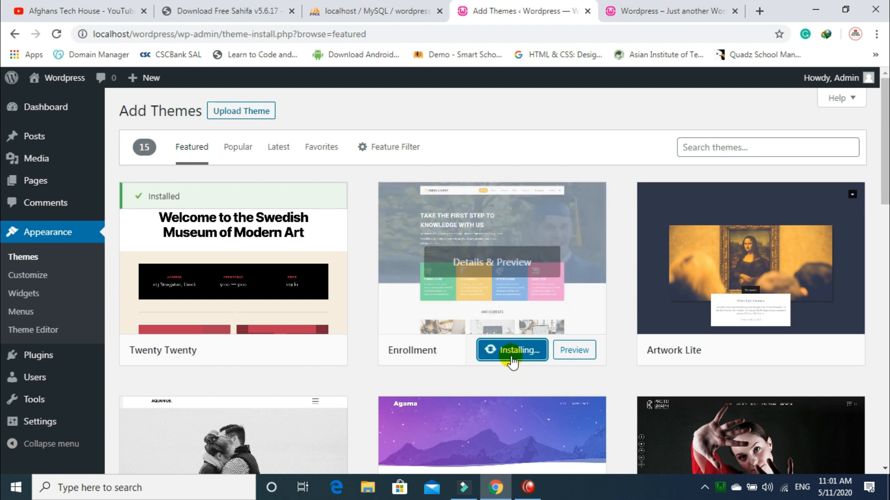
Step: Preview the Royal theme from the featured themes, look over its sample page and description, and close the preview
left_click_drag(883, 170, 875, 351)
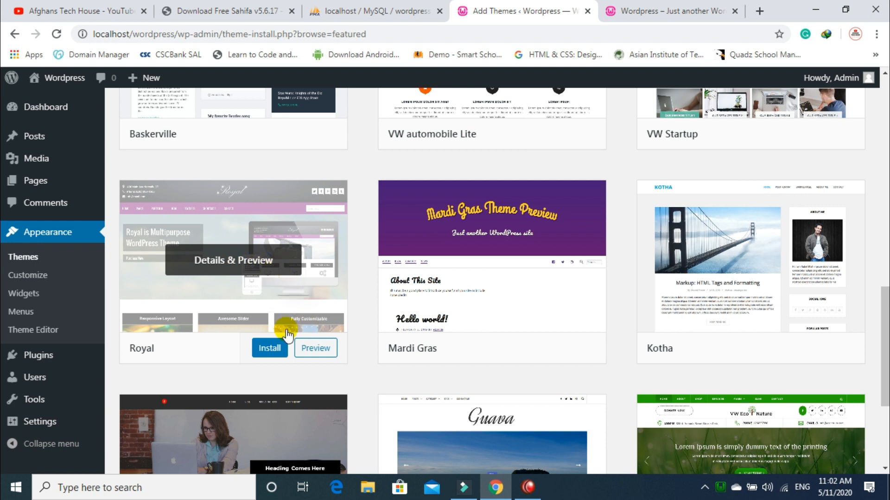
left_click(265, 259)
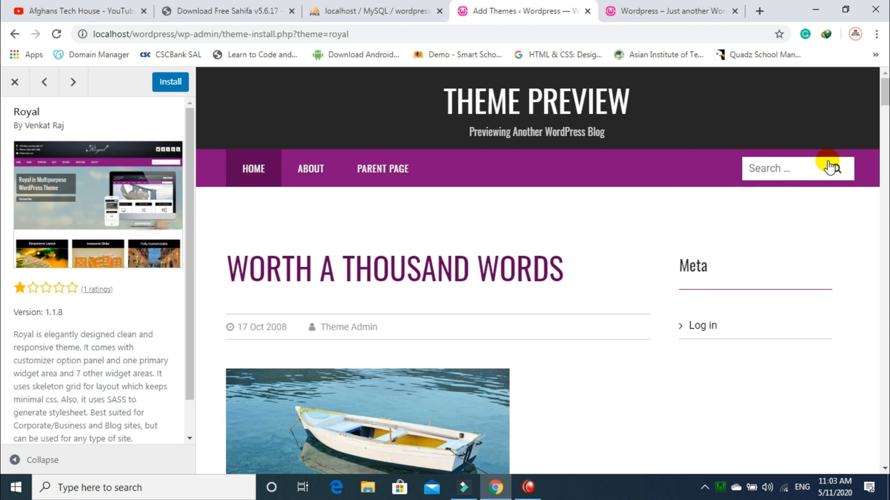
mouse_move(884, 91)
left_mouse_down()
mouse_move(884, 456)
mouse_move(883, 91)
left_mouse_up()
left_click(310, 151)
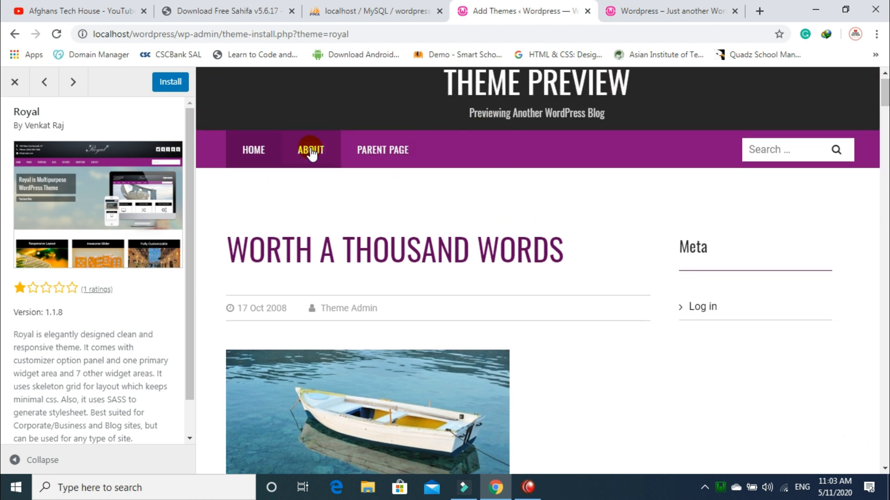
left_click_drag(885, 99, 888, 97)
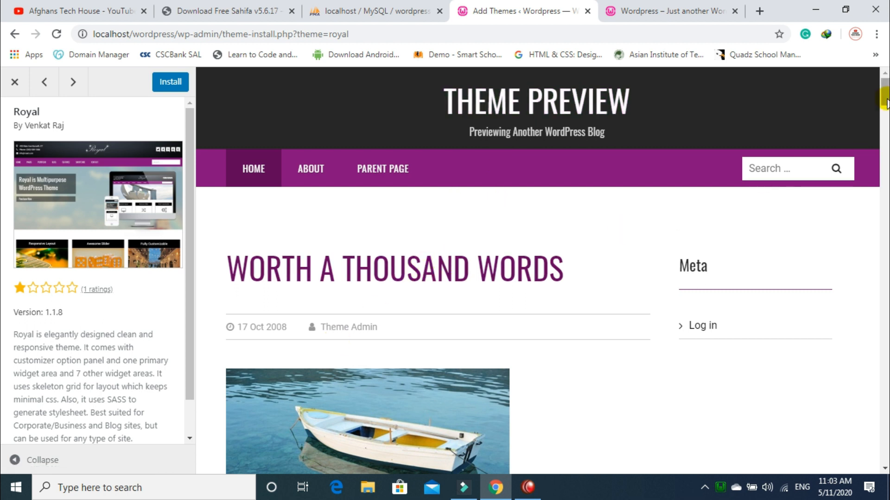
left_click_drag(186, 195, 185, 313)
scroll(190, 276, "up", 1)
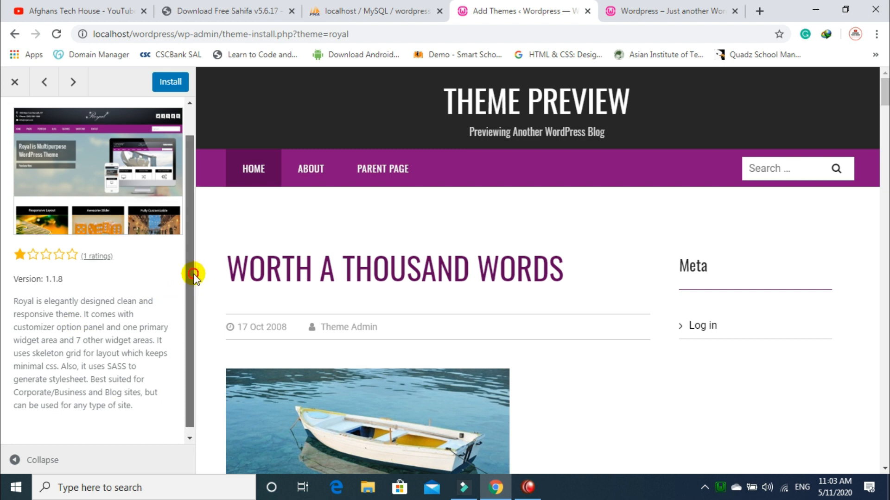
scroll(192, 274, "up", 1)
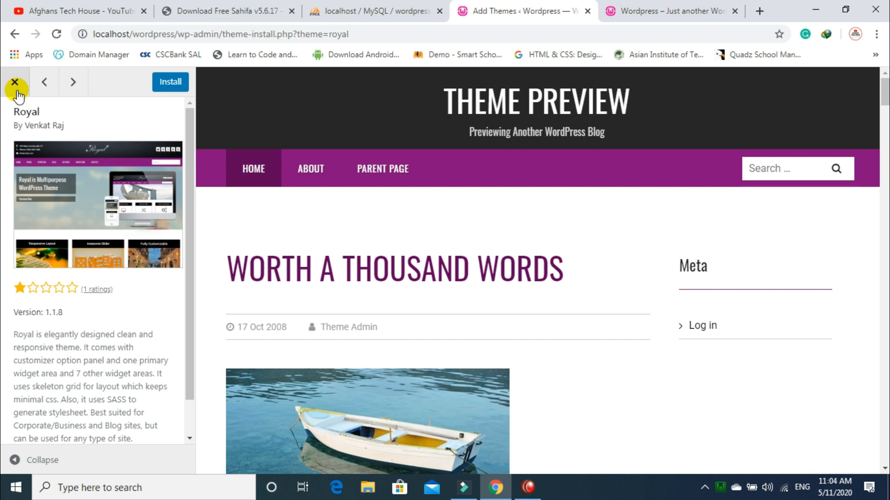
left_click(176, 87)
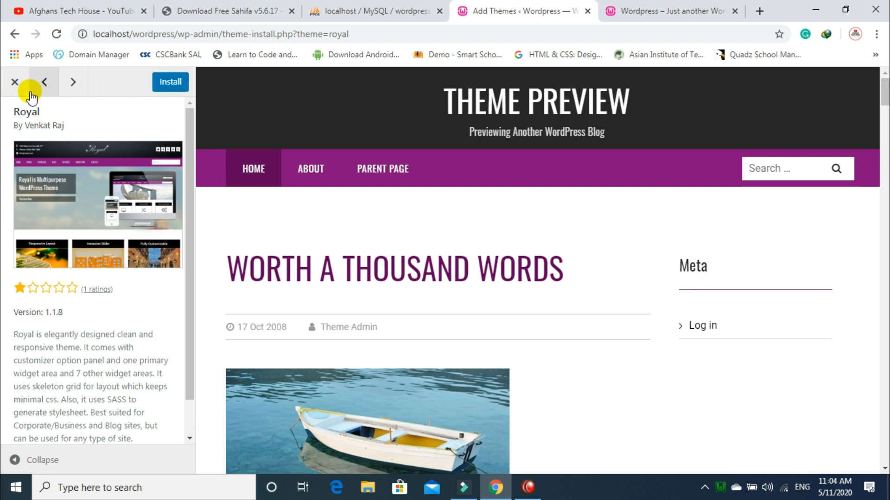
left_click(15, 85)
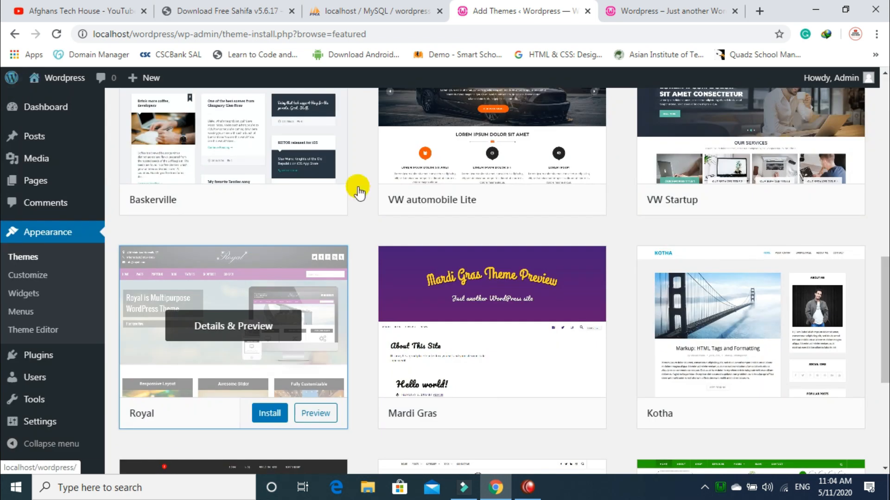
Step: Install the Kotha theme from the featured themes
scroll(745, 325, "down", 1)
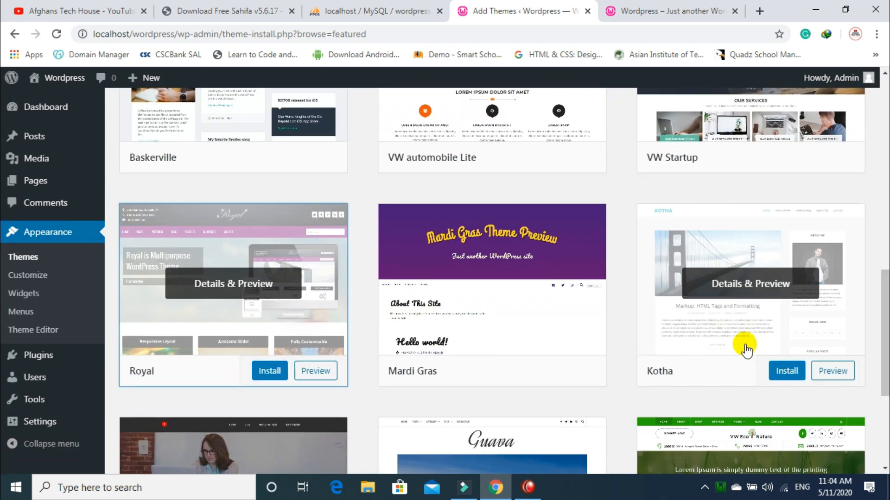
left_click_drag(884, 333, 887, 363)
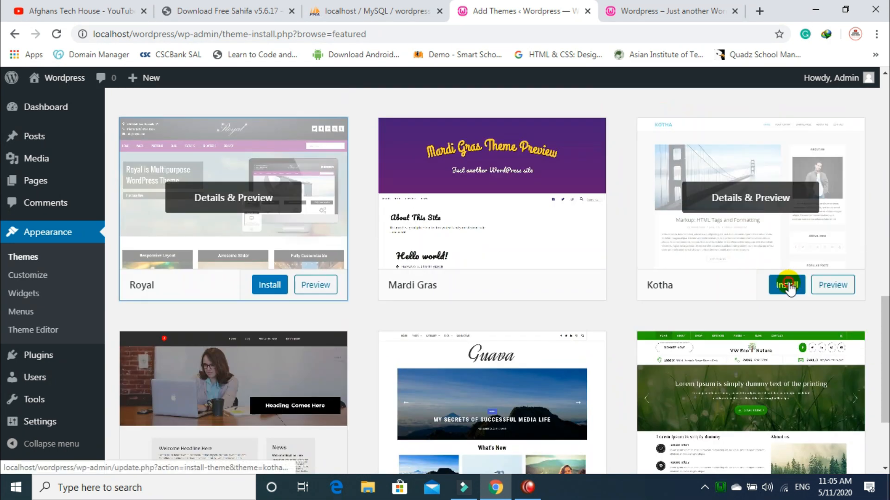
left_click(788, 285)
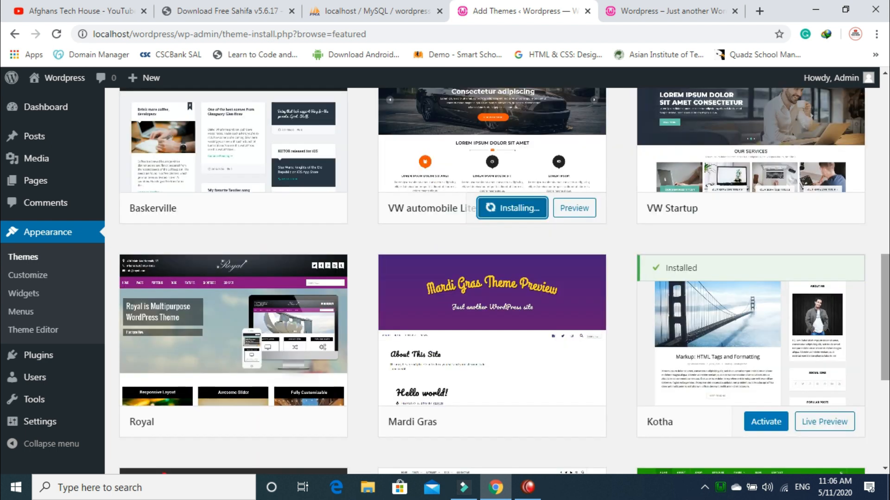
Step: Activate the Kotha theme and confirm leaving the theme installation page
left_click_drag(885, 301, 885, 326)
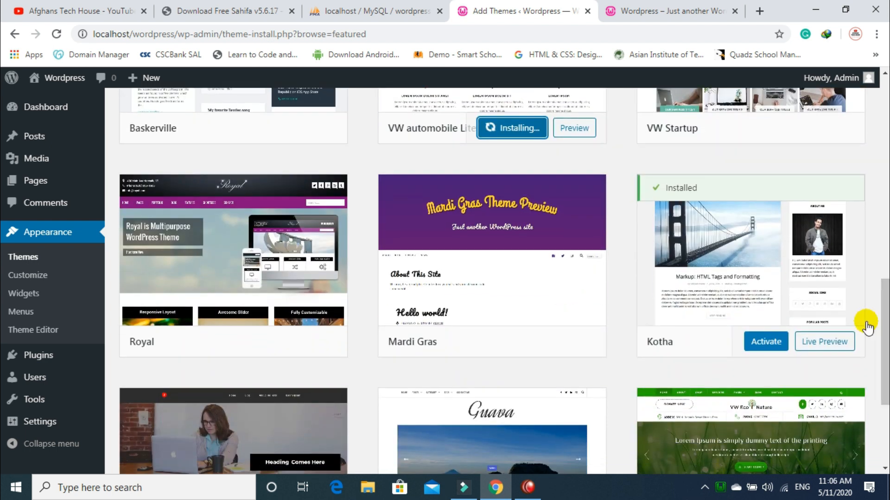
left_click(764, 343)
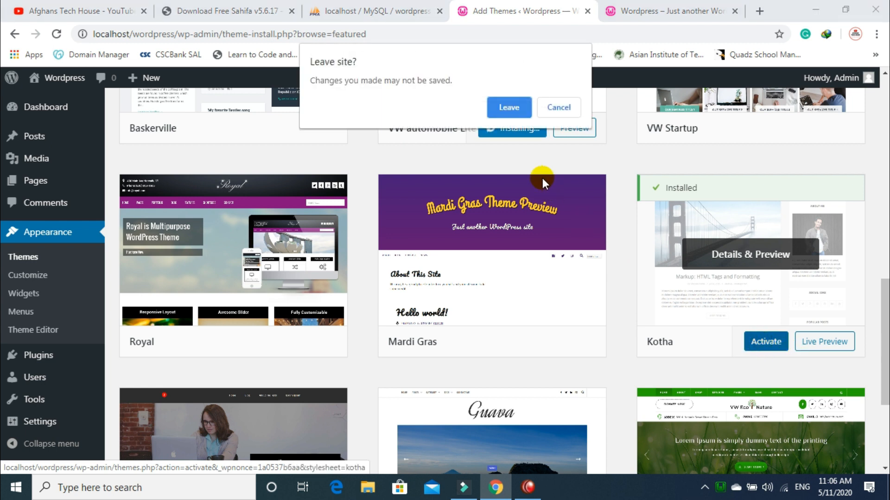
left_click(507, 107)
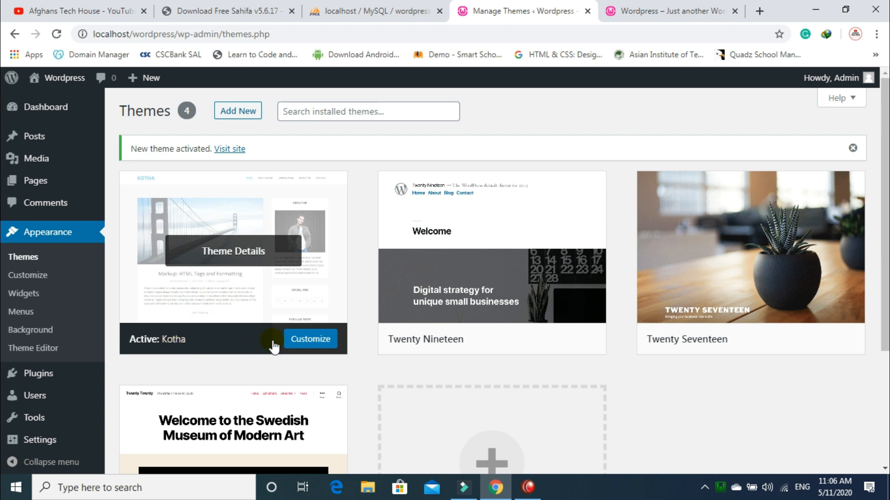
Step: Reload the site's front page to check its look with the Kotha theme, and return to the installed themes page
left_click(616, 10)
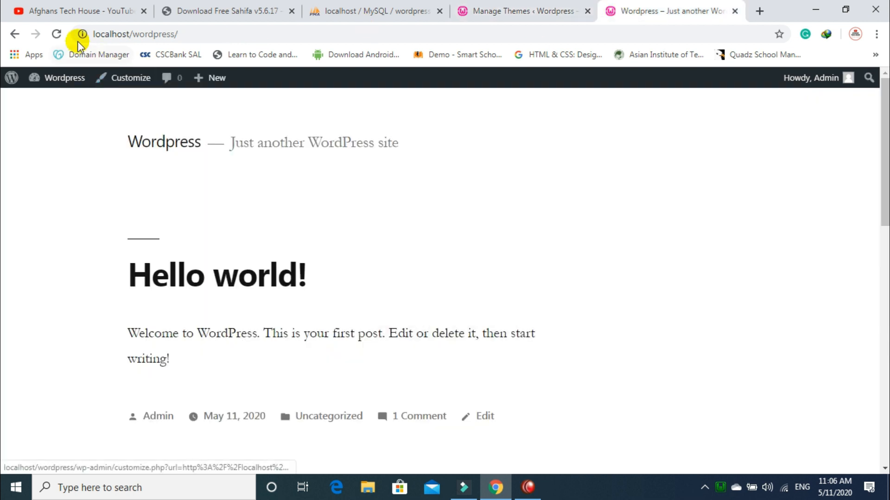
left_click(57, 35)
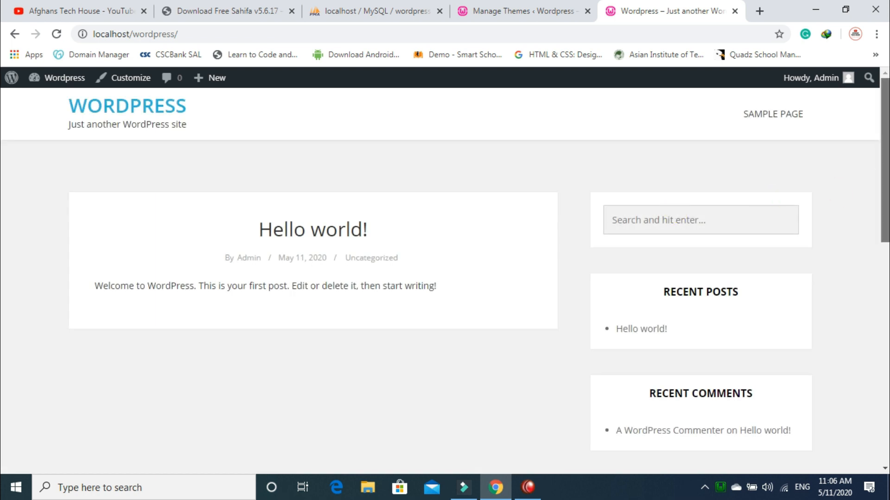
mouse_move(885, 135)
left_mouse_down()
mouse_move(876, 243)
mouse_move(884, 367)
mouse_move(886, 119)
left_mouse_up()
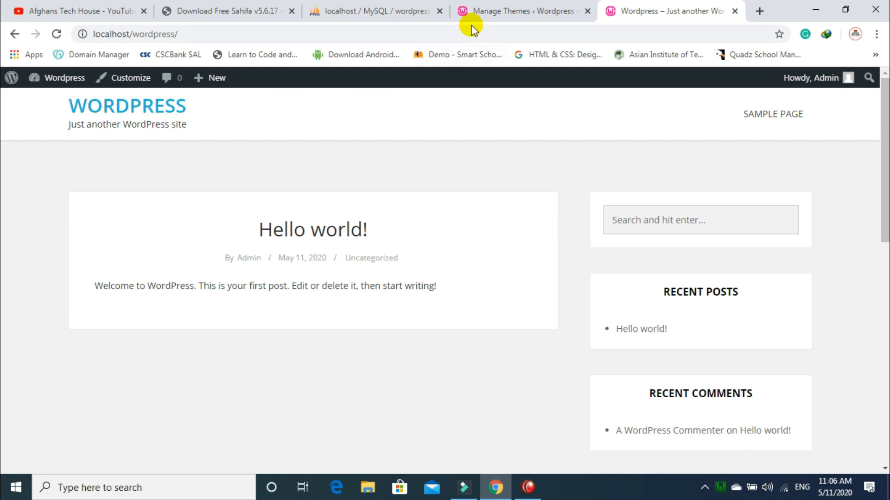
left_click(502, 11)
mouse_move(885, 227)
left_mouse_down()
mouse_move(884, 340)
mouse_move(888, 222)
left_mouse_up()
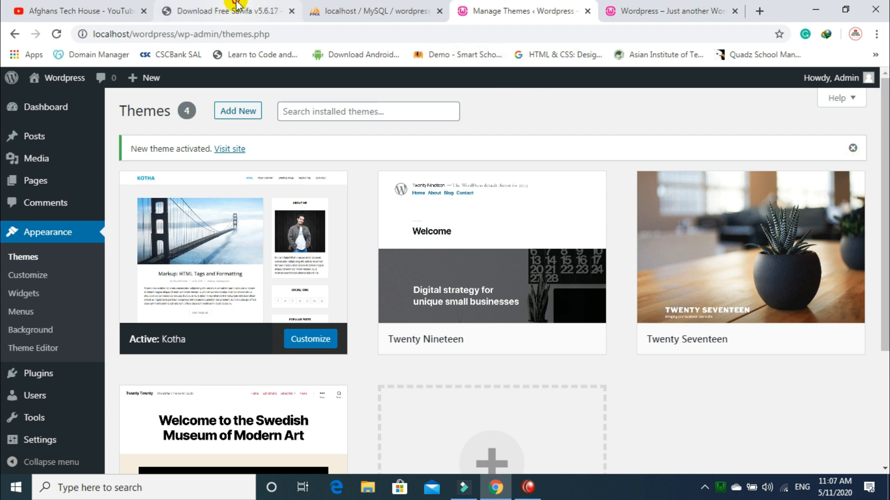
Step: Look up the direct download link for Sahifa v5.6.17 on the downloadfreethemes.co page, and minimize the browser
left_click(206, 10)
left_click_drag(883, 112, 868, 278)
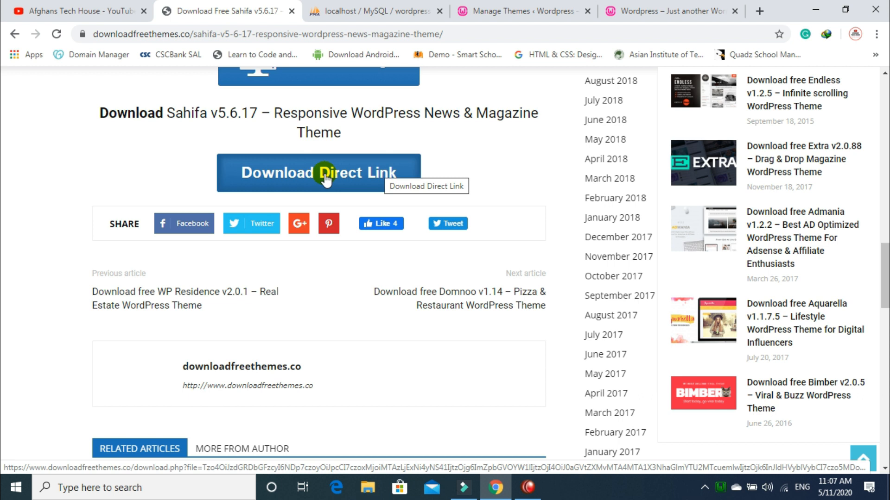
left_click(823, 12)
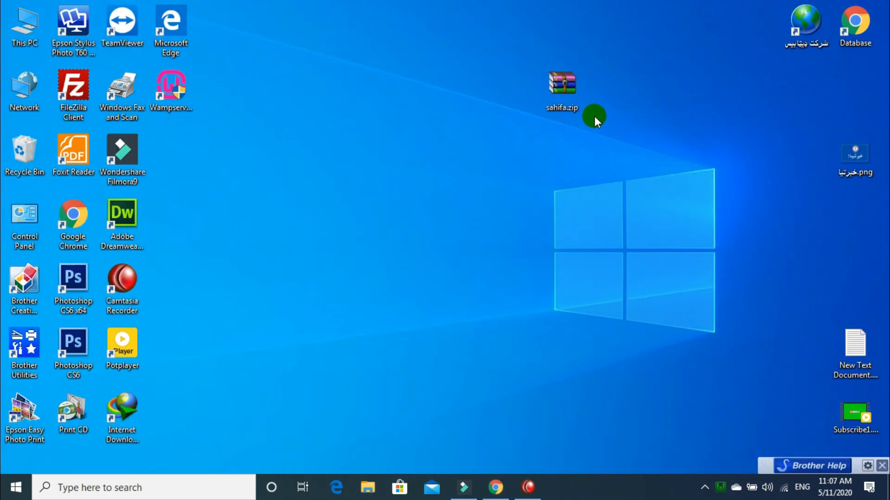
Step: Extract the sahifa folder from sahifa.zip into a sahifa folder on the desktop, and close the archive
double_click(553, 97)
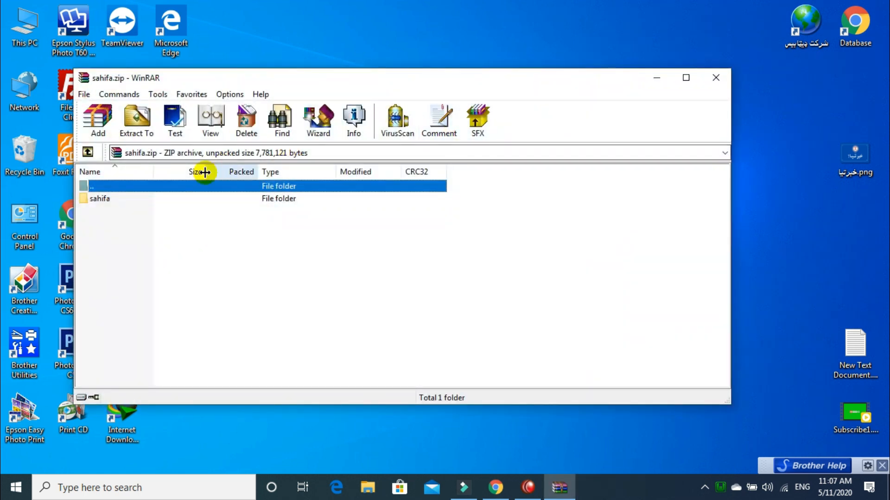
left_click(116, 199)
left_click(137, 125)
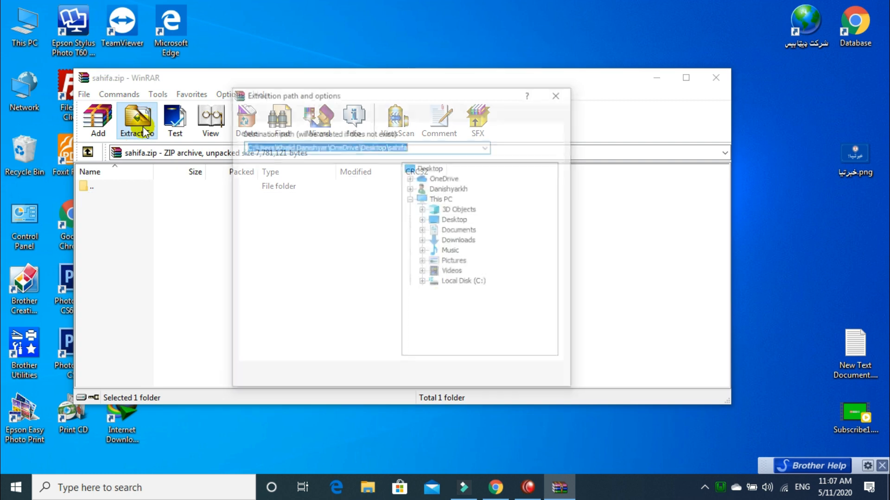
left_click(439, 378)
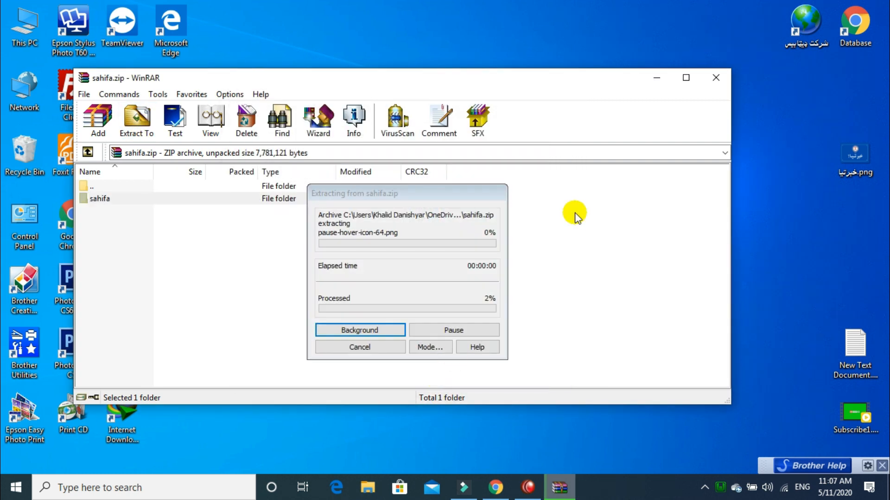
left_click(712, 79)
Step: Compress all theme files inside the extracted inner sahifa folder into one zip archive
double_click(179, 157)
left_click(158, 136)
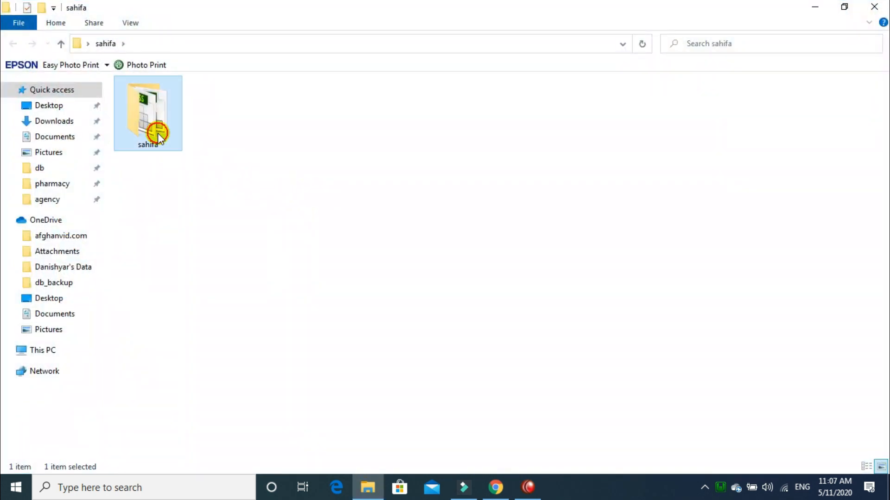
double_click(158, 136)
left_click_drag(783, 401, 154, 108)
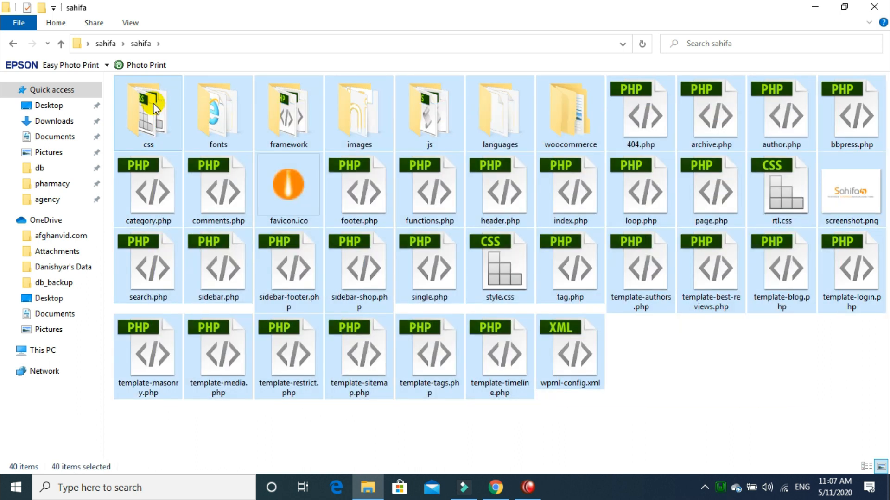
right_click(153, 102)
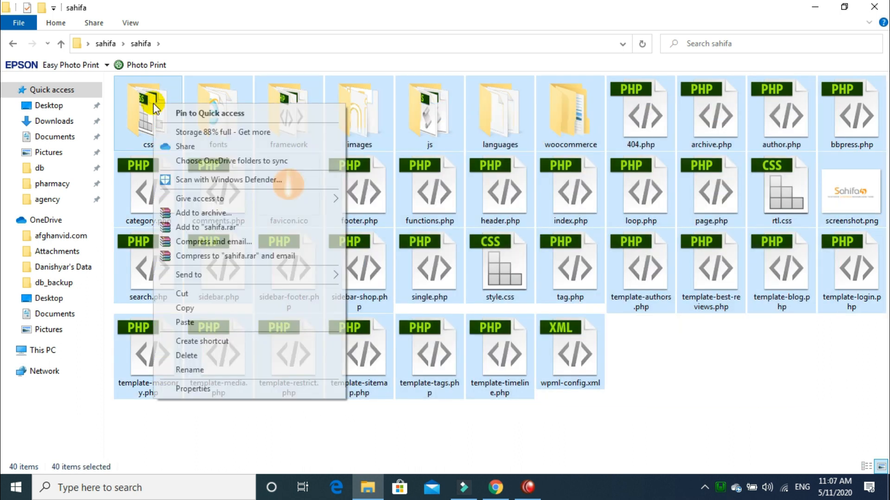
mouse_move(322, 277)
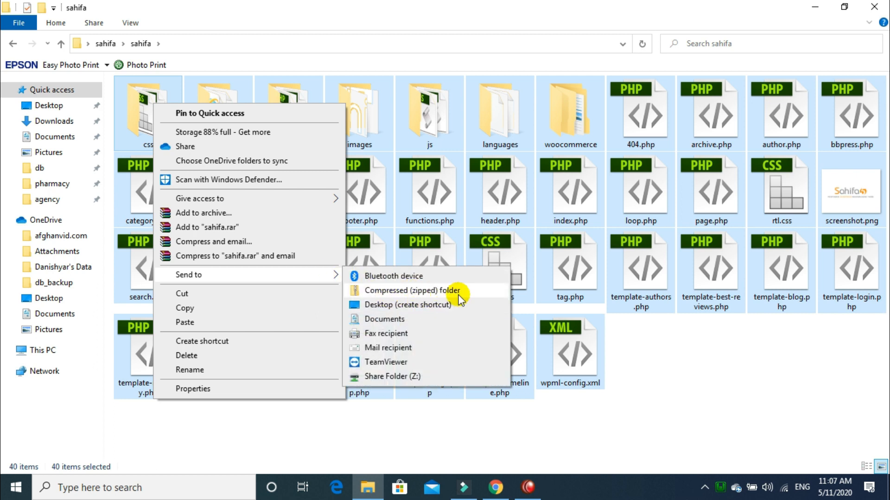
left_click(448, 291)
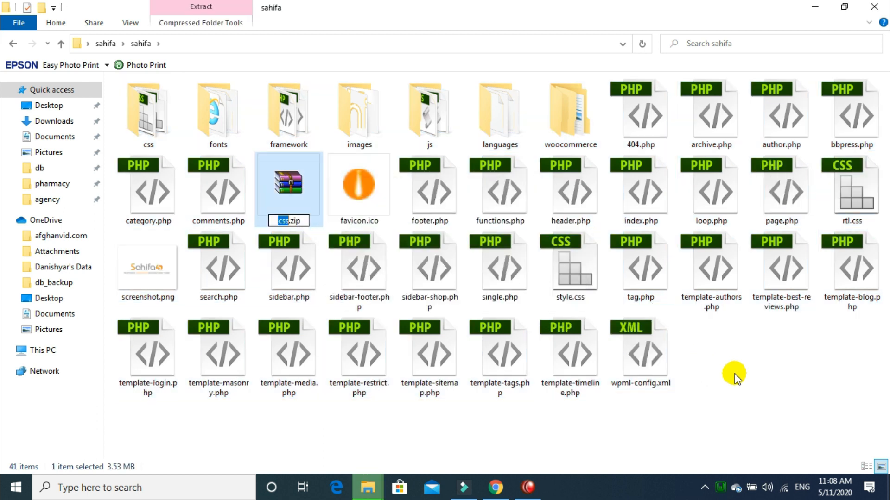
Step: Rename the new zip archive as theme.zip
left_click(290, 191)
key("F2")
type("theme")
key("Return")
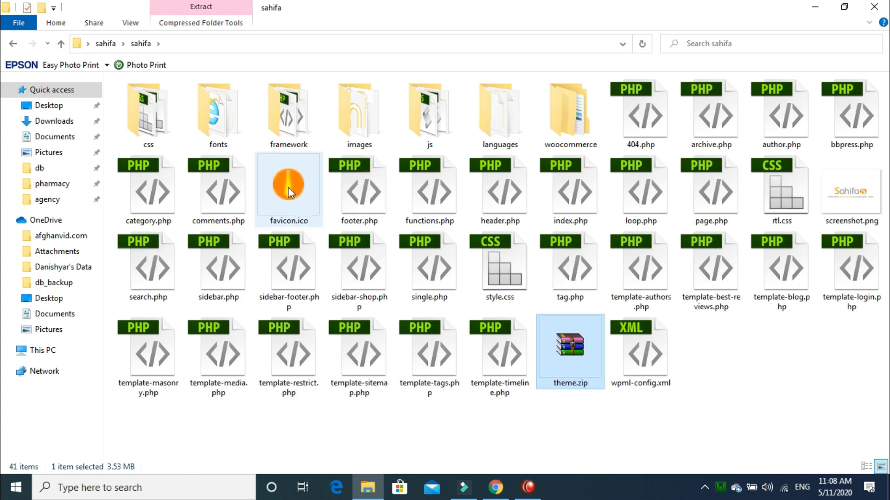
Step: Put theme.zip from the inner sahifa folder onto the desktop and place it in the open middle area
left_click(585, 366)
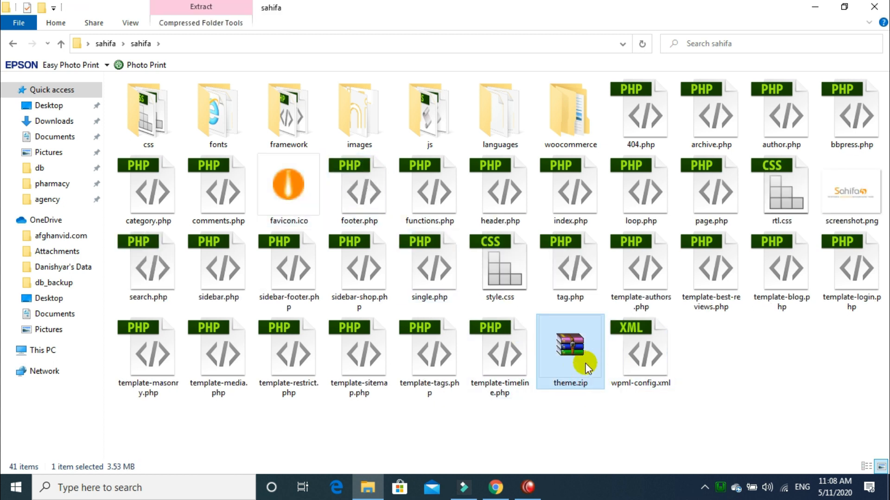
left_click(874, 7)
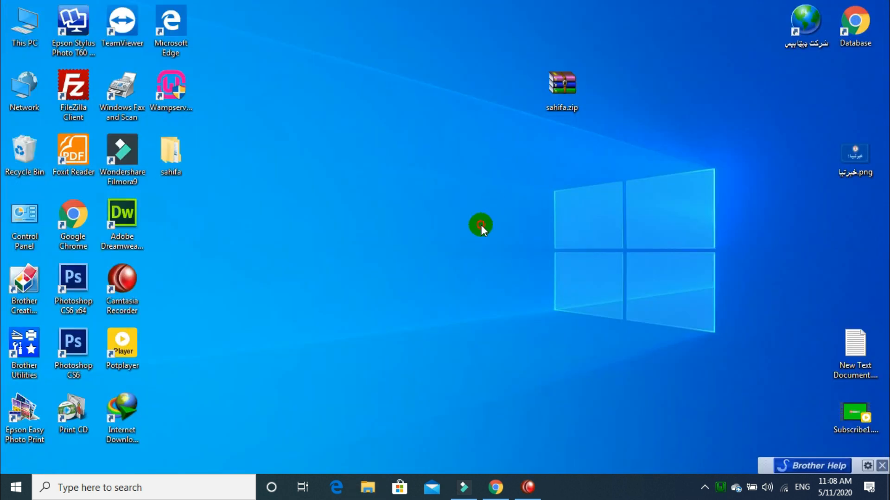
left_click_drag(173, 218, 441, 232)
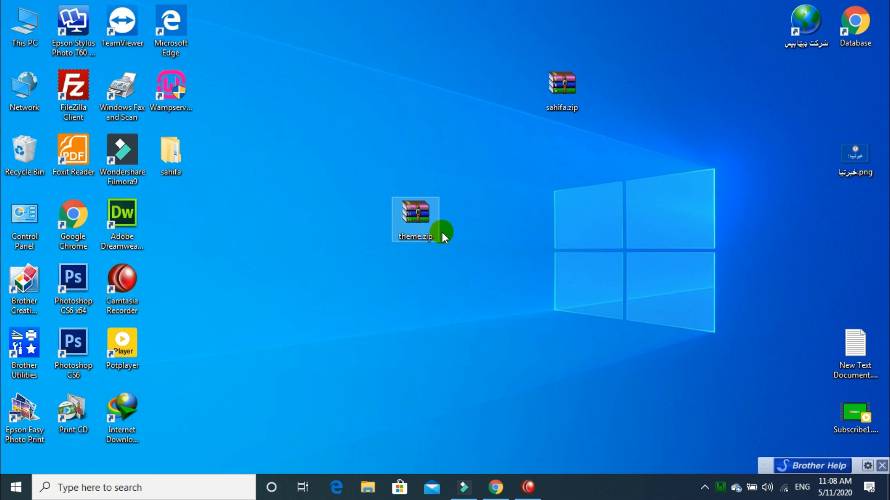
Step: Switch back to the WordPress themes page in Chrome and open the upload form for adding a new theme
left_click(495, 487)
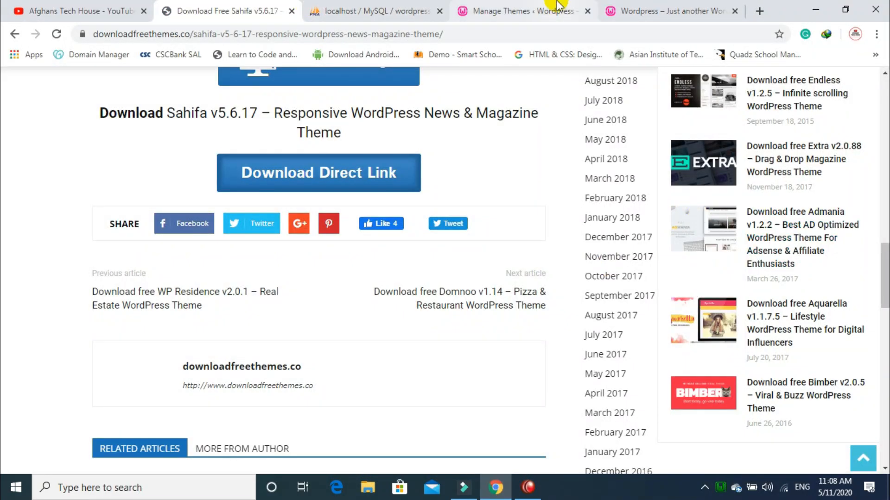
left_click(524, 10)
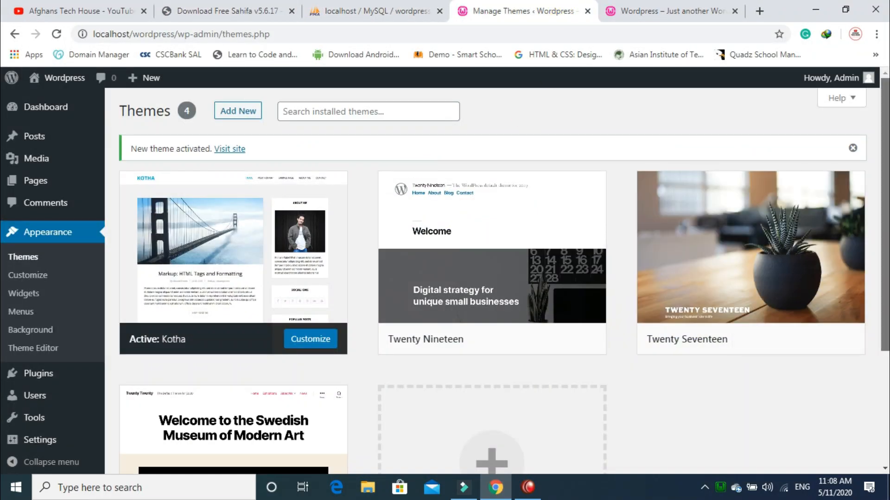
left_click(231, 115)
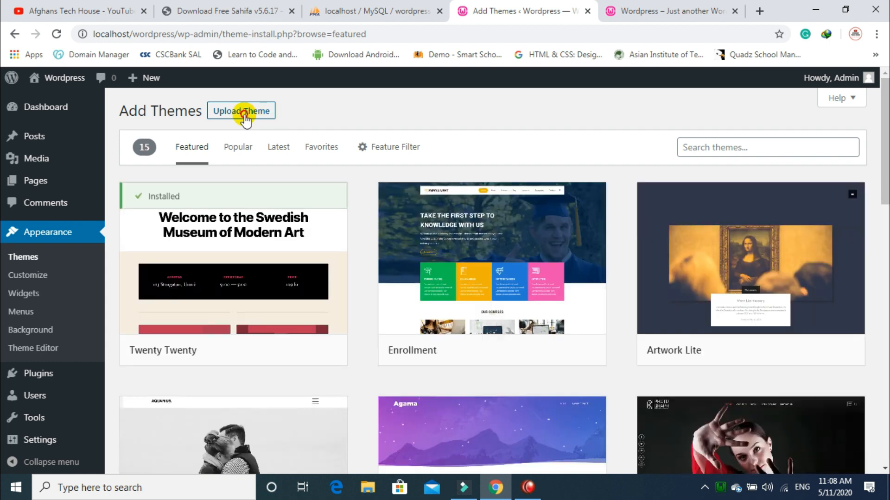
left_click(247, 118)
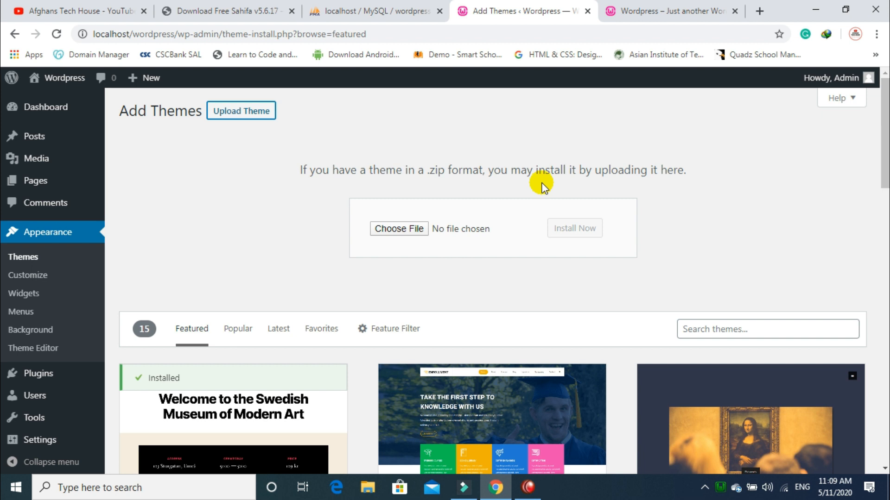
Step: Choose theme.zip from the desktop as the theme file and start installing it
left_click(411, 229)
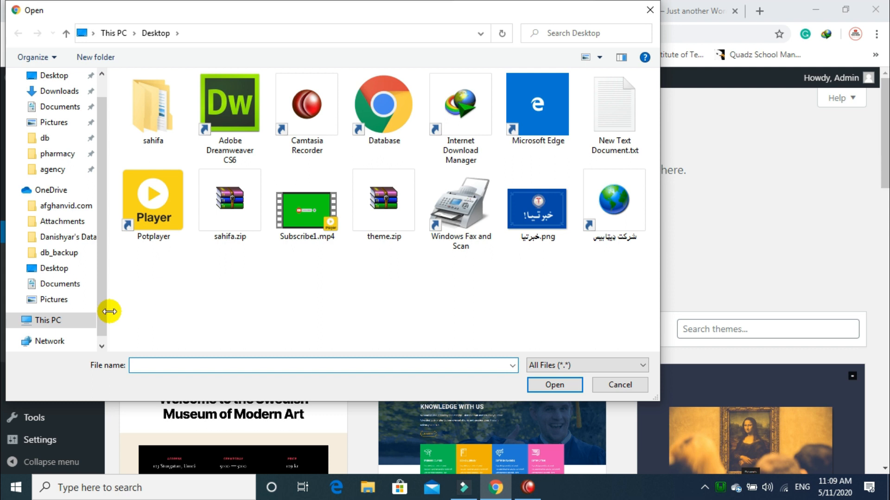
left_click(50, 268)
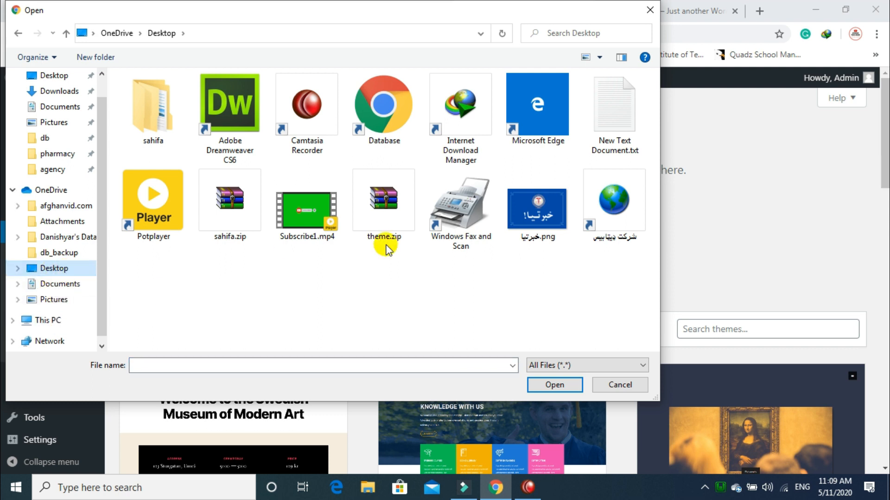
left_click(392, 222)
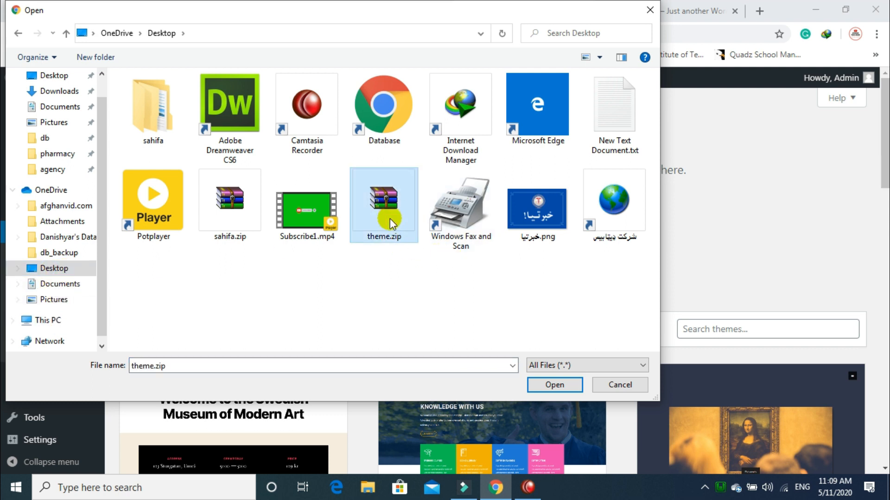
left_click(557, 385)
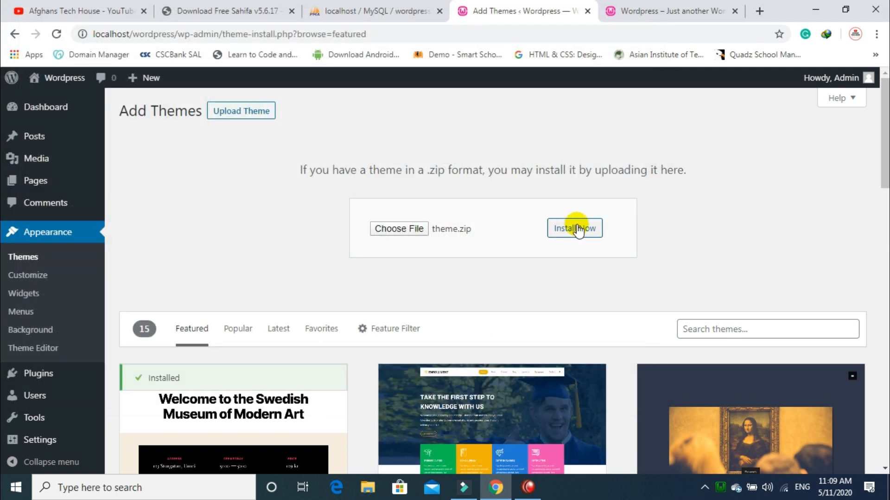
left_click(585, 228)
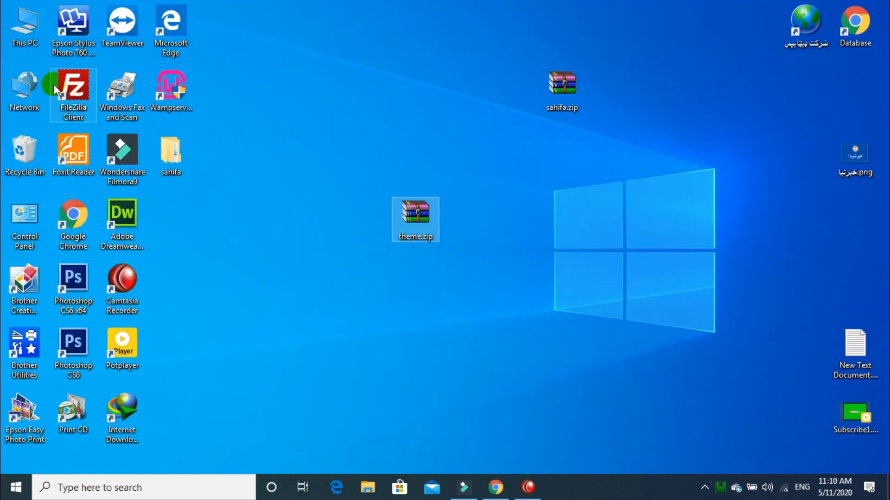
Step: Switch to File Explorer and open the site's folder C:\wamp64\www\wordpress
double_click(25, 23)
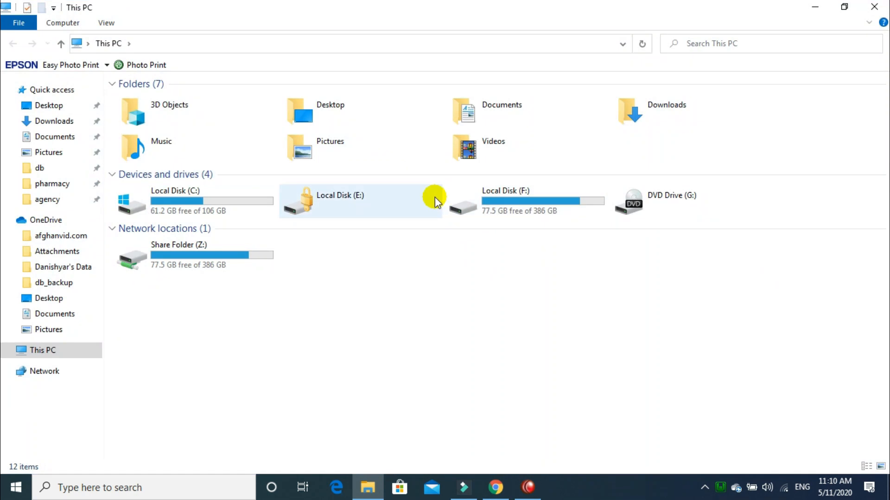
left_click(234, 209)
double_click(234, 208)
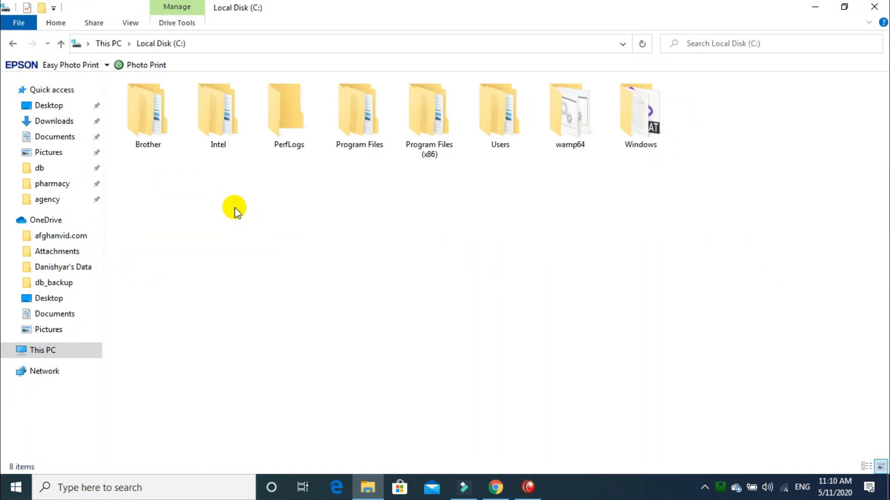
left_click(583, 146)
double_click(583, 147)
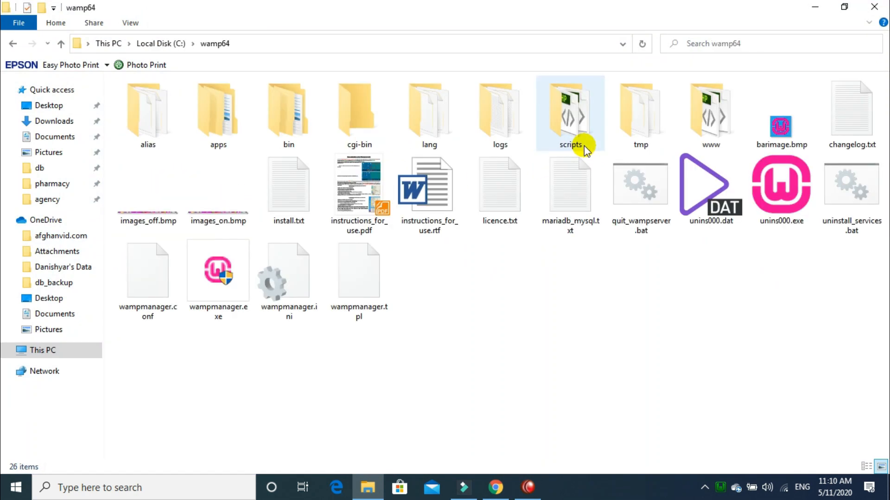
double_click(715, 104)
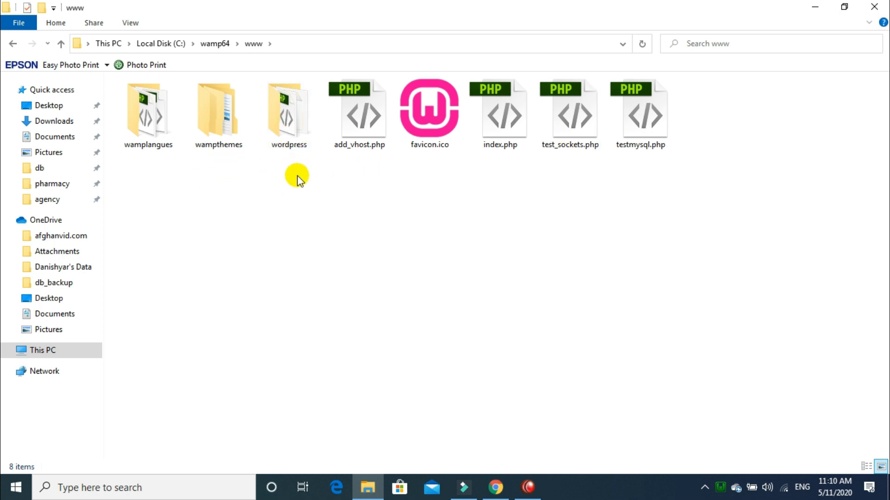
double_click(287, 131)
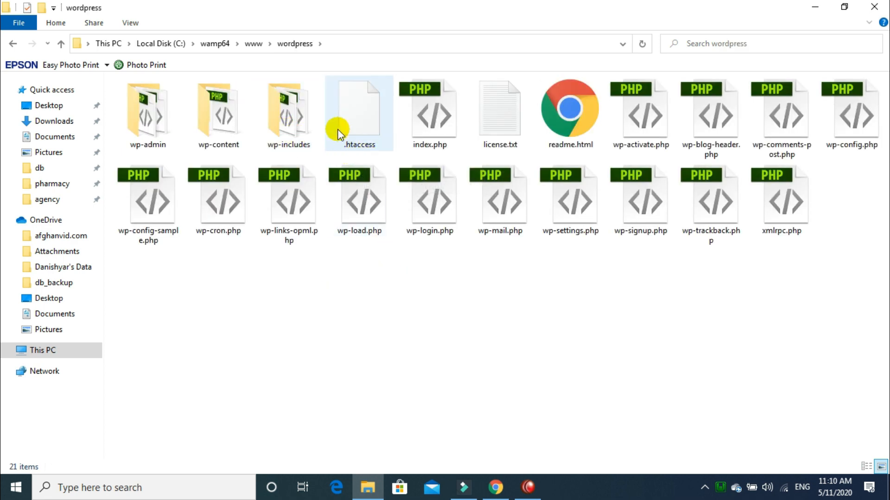
Step: Open the .htaccess file from the wordpress folder in Notepad, minimise File Explorer and move the Notepad window clear of the desktop's text document
left_click(359, 121)
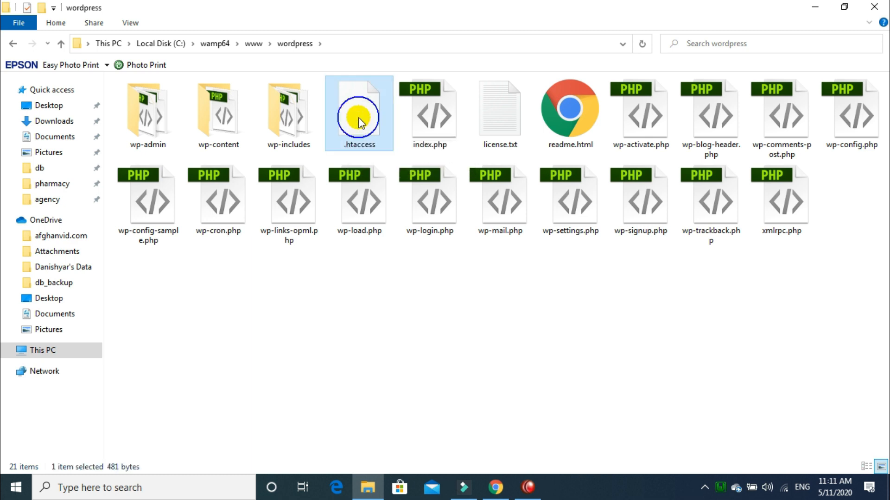
right_click(360, 123)
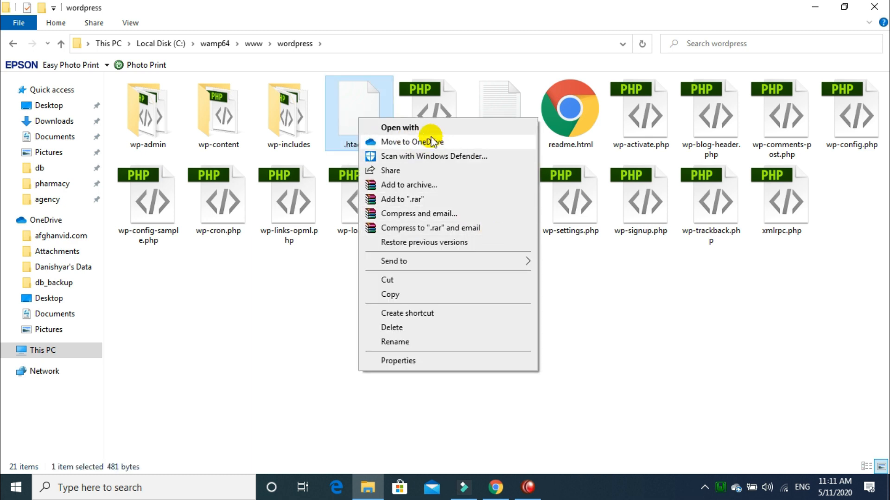
left_click(416, 129)
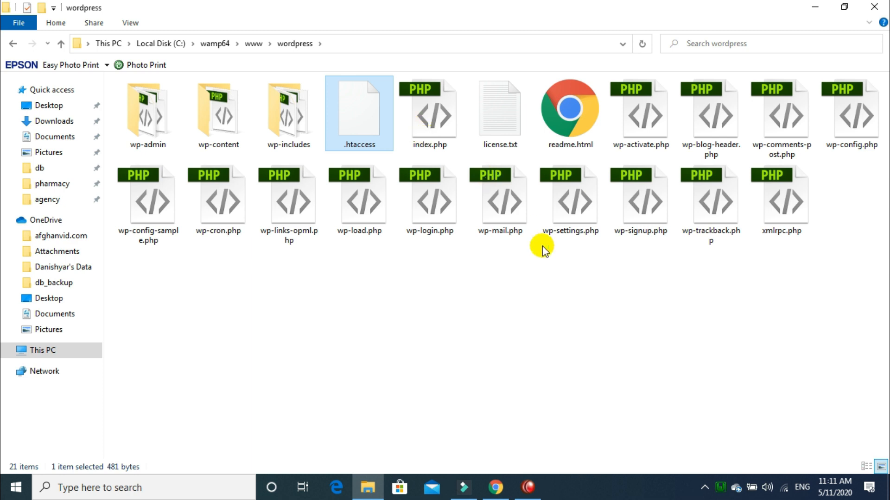
left_click(407, 181)
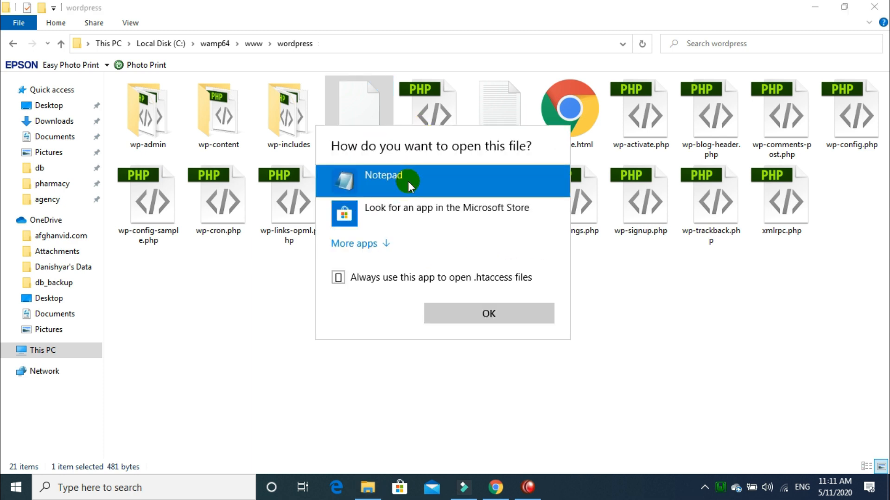
left_click(476, 319)
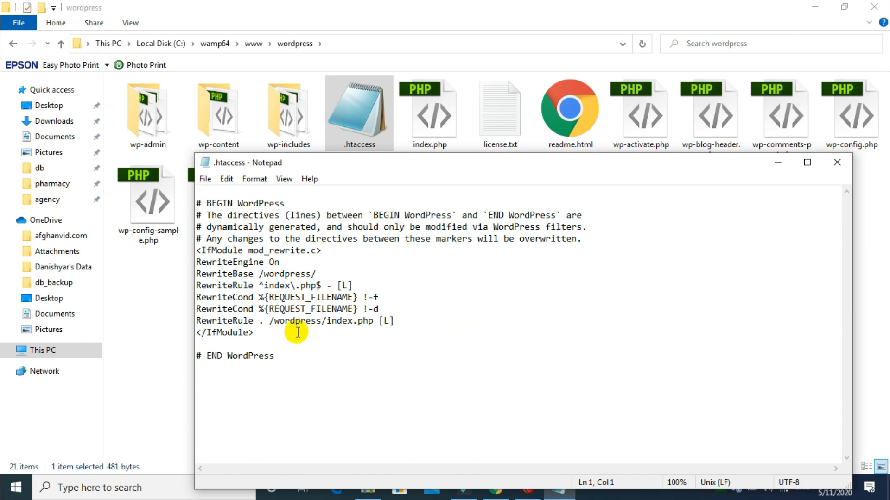
left_click(815, 6)
left_click_drag(740, 175, 629, 82)
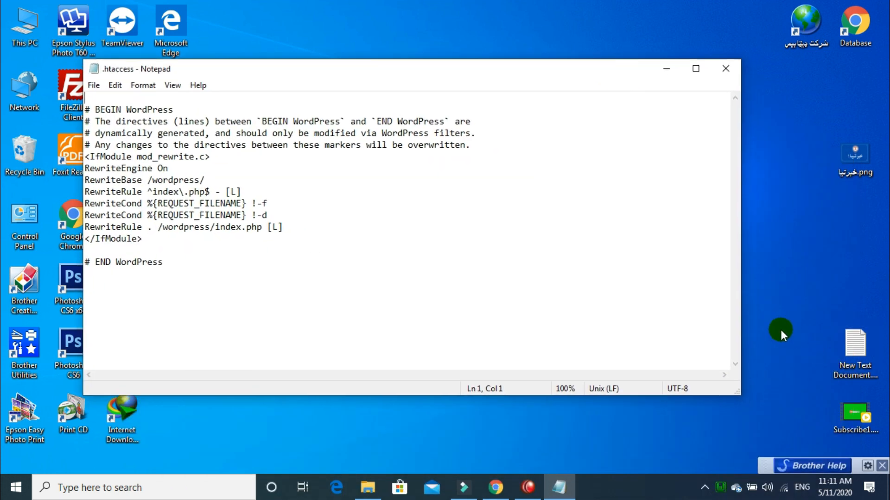
Step: Copy all five php_value lines from New Text Document.txt on the desktop and minimise that document
double_click(838, 349)
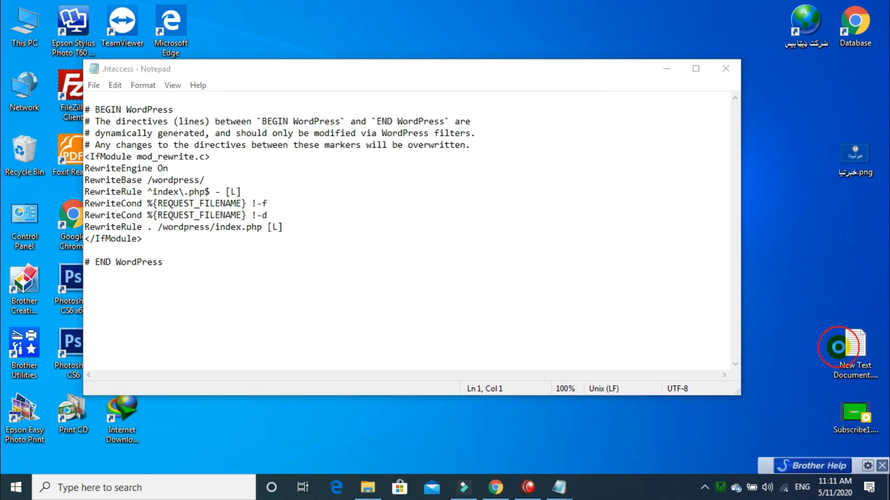
left_click_drag(346, 239, 191, 191)
key("ctrl+c")
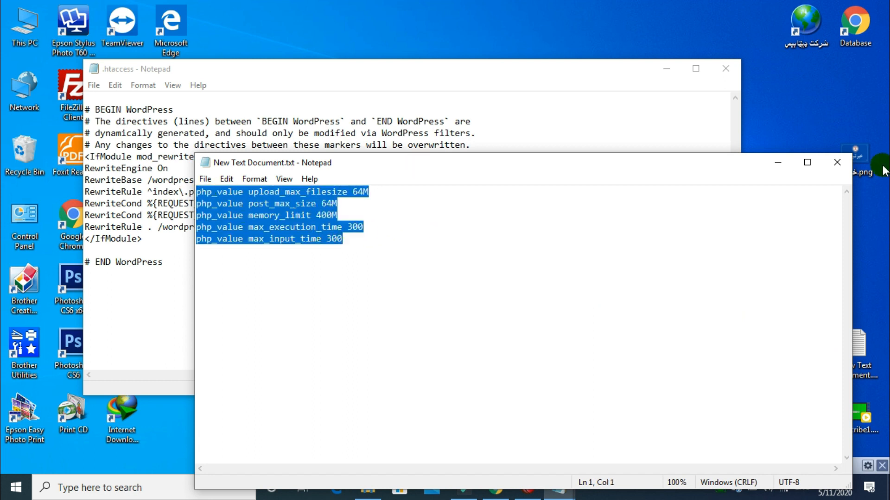
left_click(778, 163)
Step: Paste the upload_max_filesize 64M, post_max_size 64M, memory_limit 400M, max_execution_time 300 and max_input_time 300 php_value lines between </IfModule> and # END WordPress
left_click(123, 250)
key("Return")
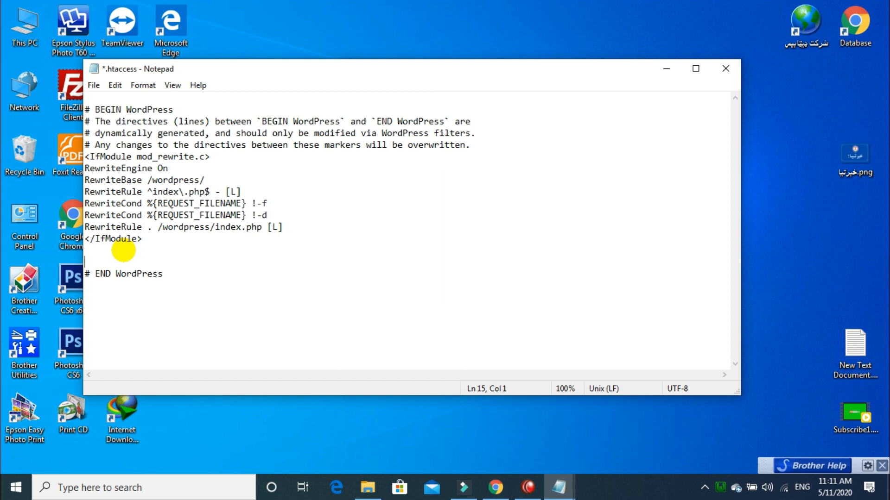
key("ctrl+v")
key("Return")
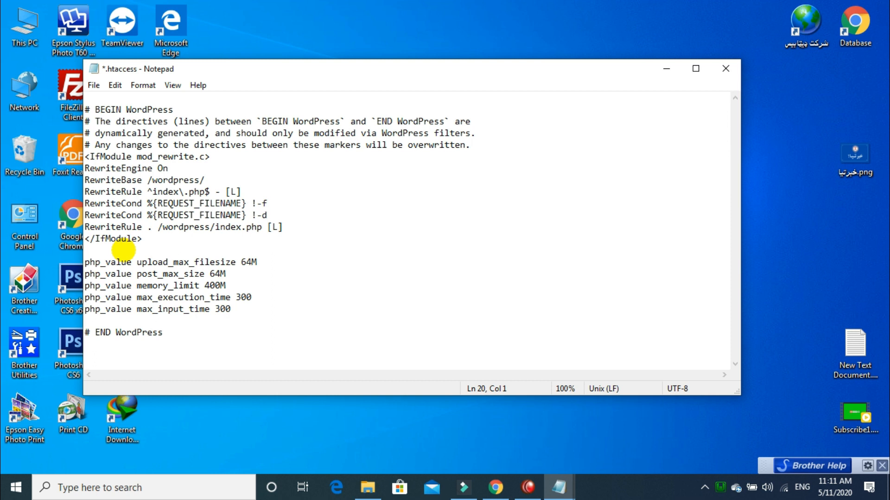
Step: Save the edited .htaccess file and close it
key("ctrl+s")
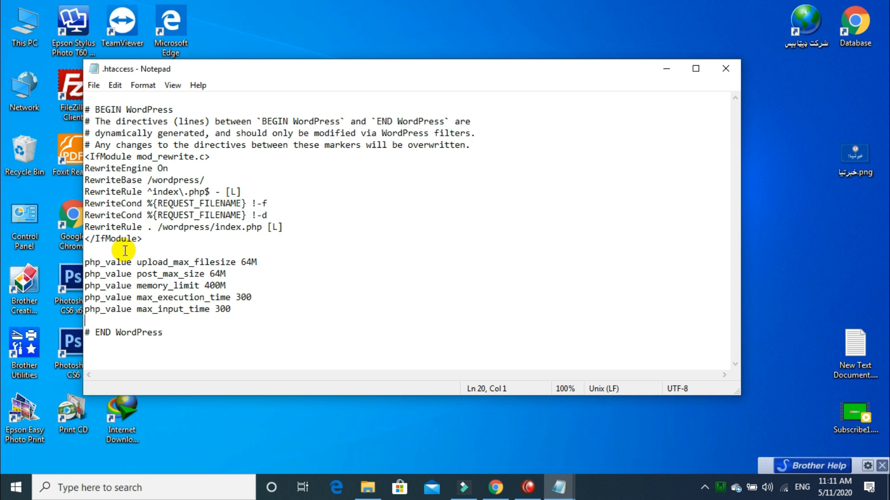
right_click(282, 228)
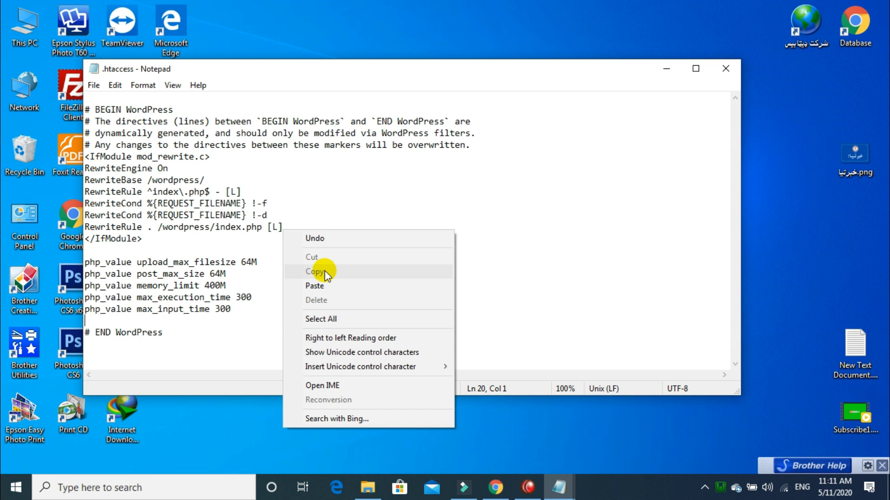
left_click(210, 190)
left_click(94, 85)
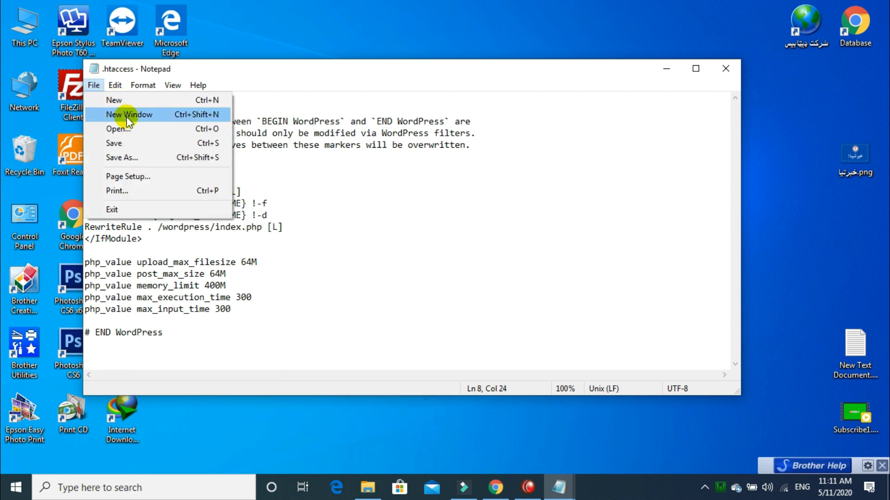
left_click(118, 143)
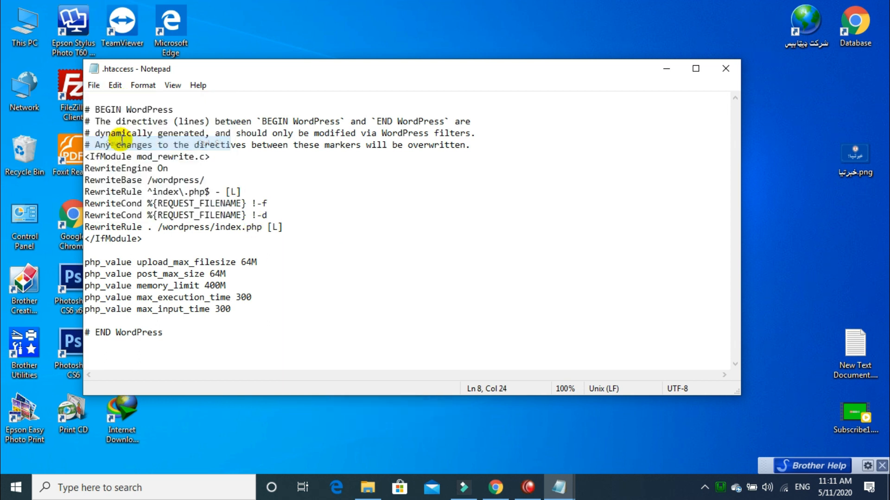
left_click(726, 68)
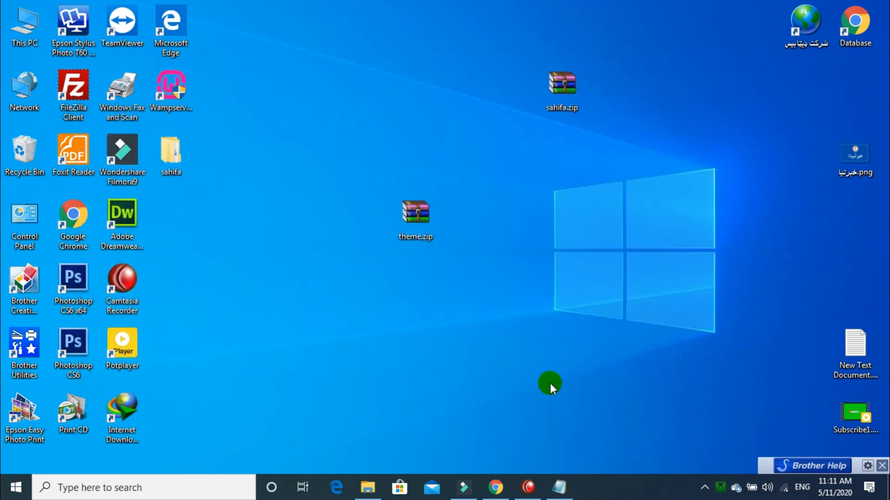
Step: Switch back to WordPress in Chrome, reload the themes page and open the theme upload form again
left_click(498, 491)
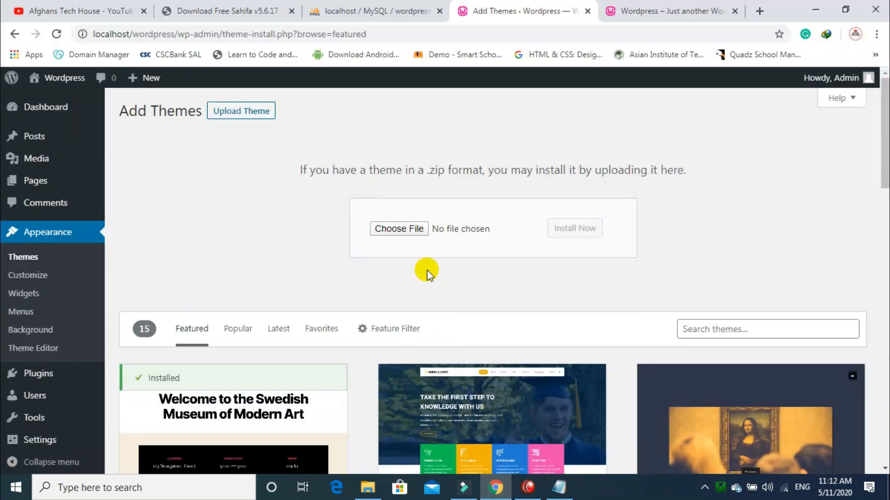
left_click(44, 261)
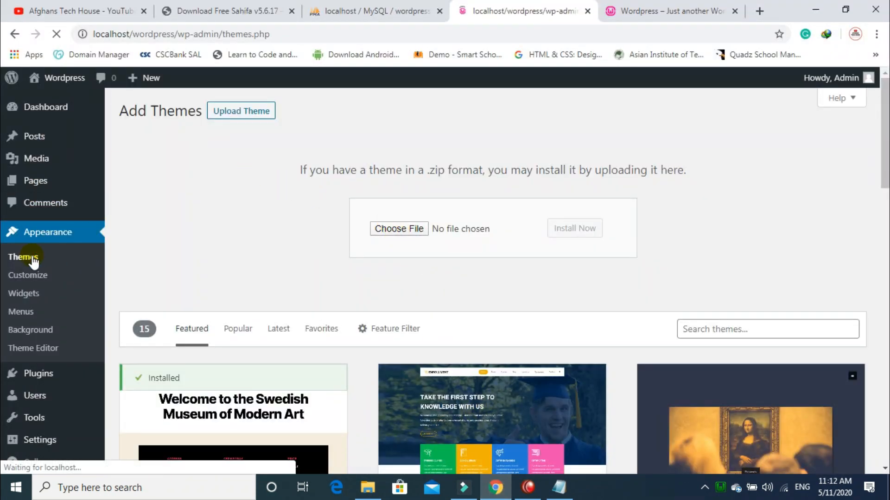
left_click(245, 116)
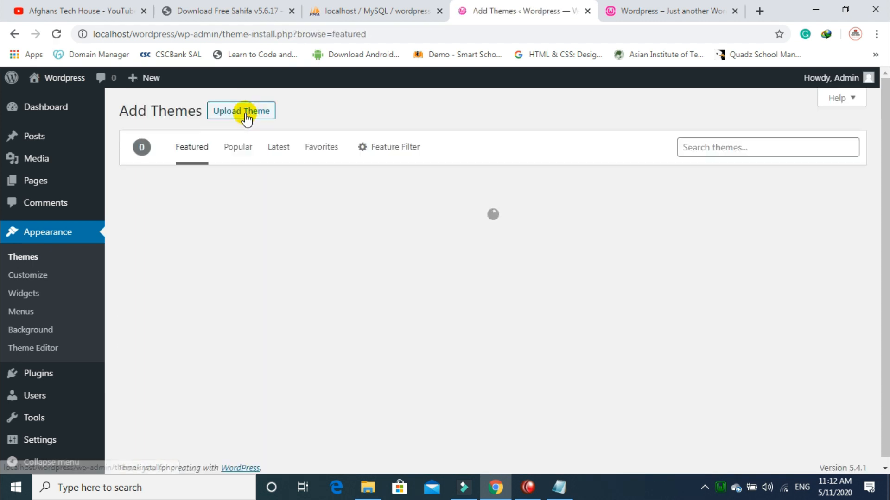
left_click(253, 115)
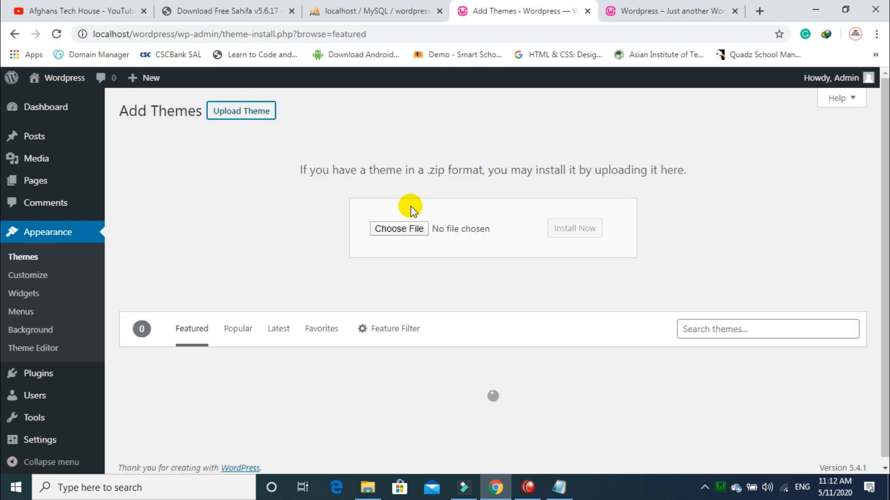
Step: Choose theme.zip from the desktop as the upload file and install the theme
left_click(392, 229)
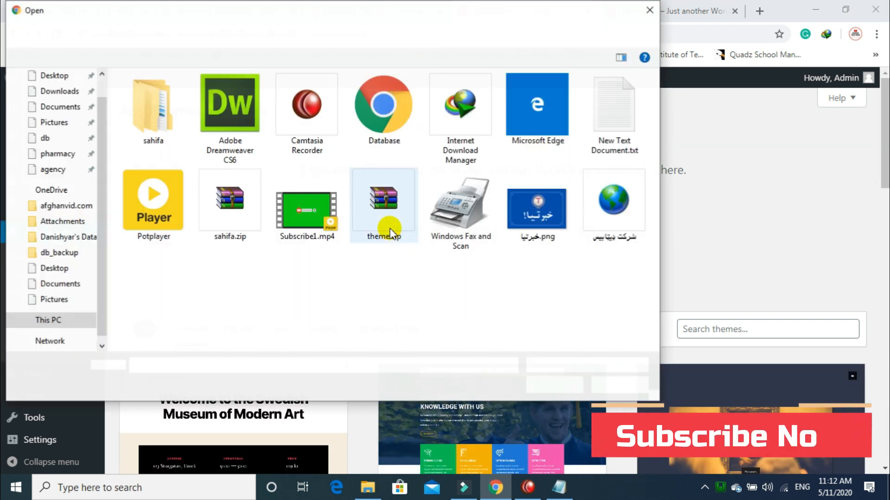
left_click(387, 209)
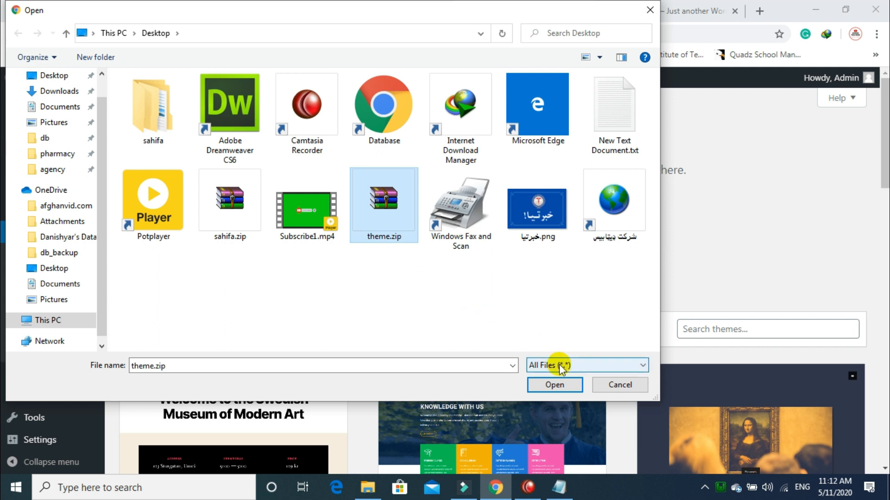
left_click(542, 385)
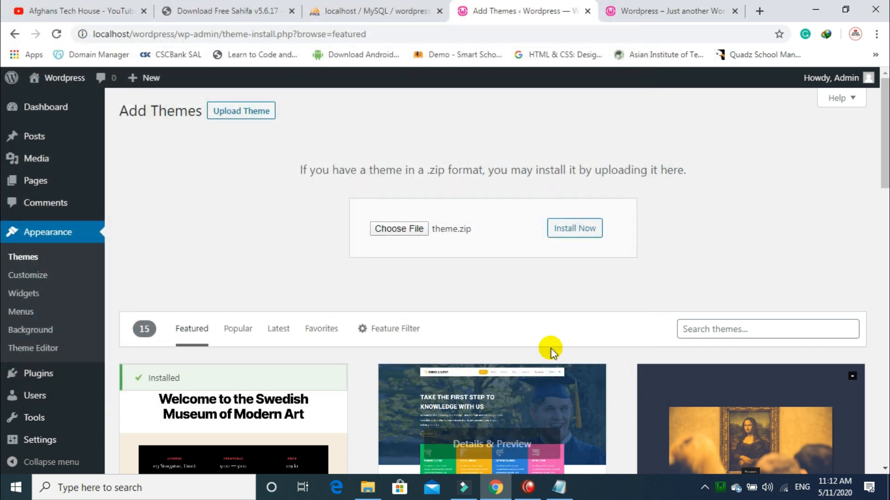
left_click(586, 229)
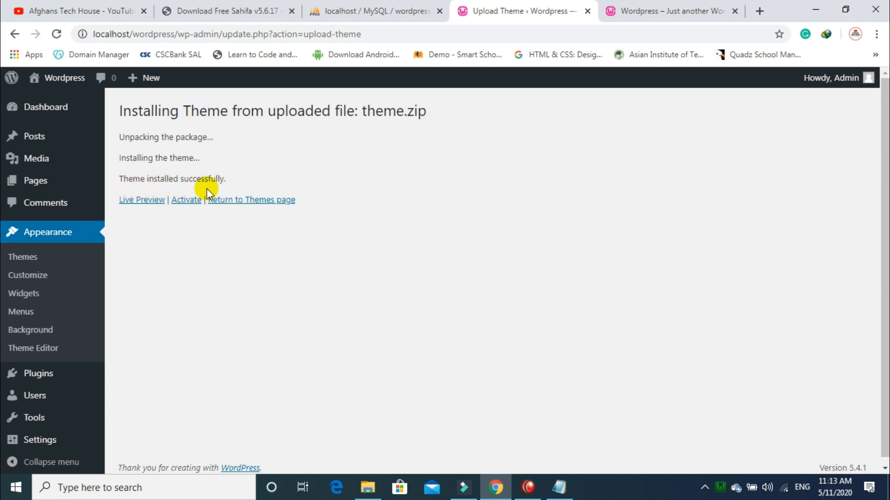
Step: Reload the site's front page to check its current look, and activate the theme just installed from theme.zip
left_click(663, 9)
left_click(51, 35)
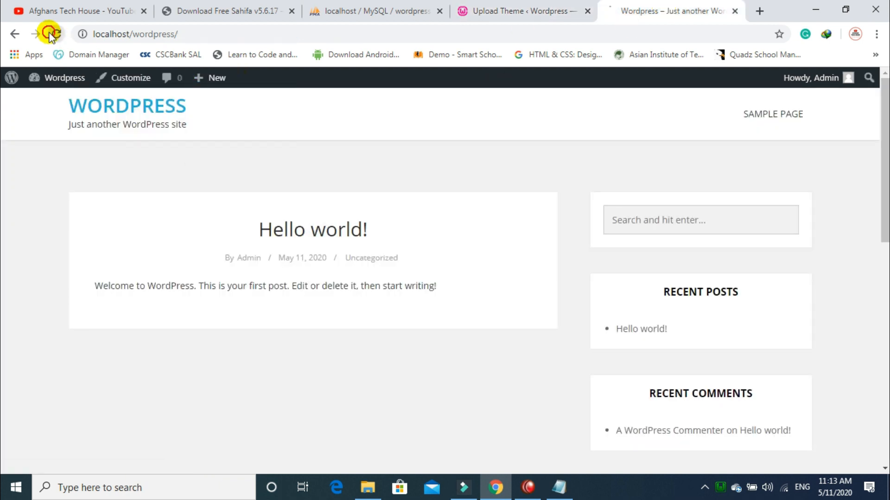
left_click(530, 7)
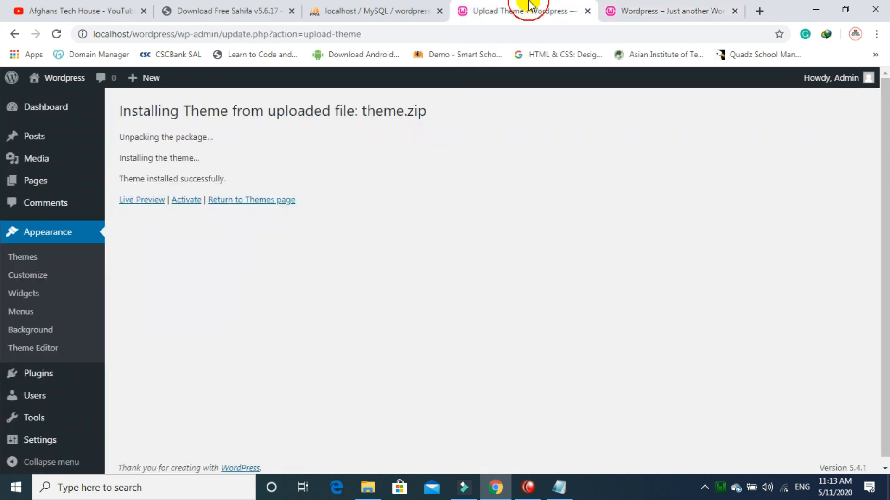
left_click(187, 202)
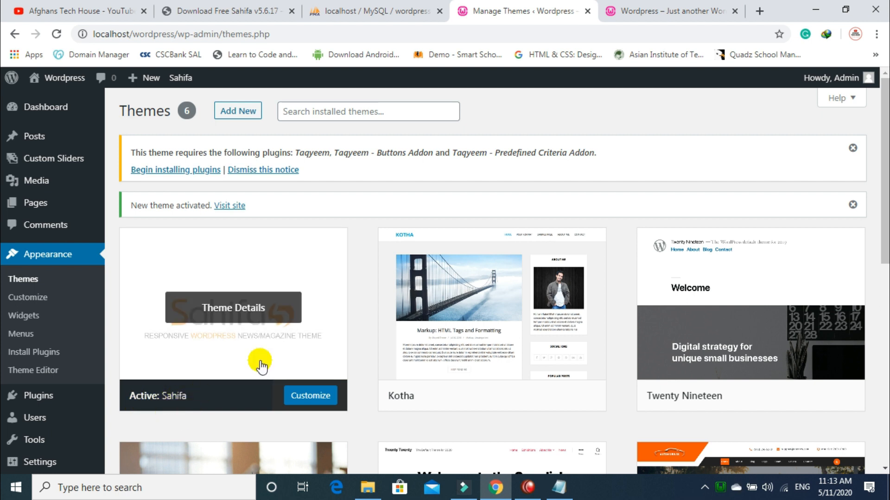
Step: Reload the local site's front page and look over its layout under the Sahifa theme
left_click(633, 9)
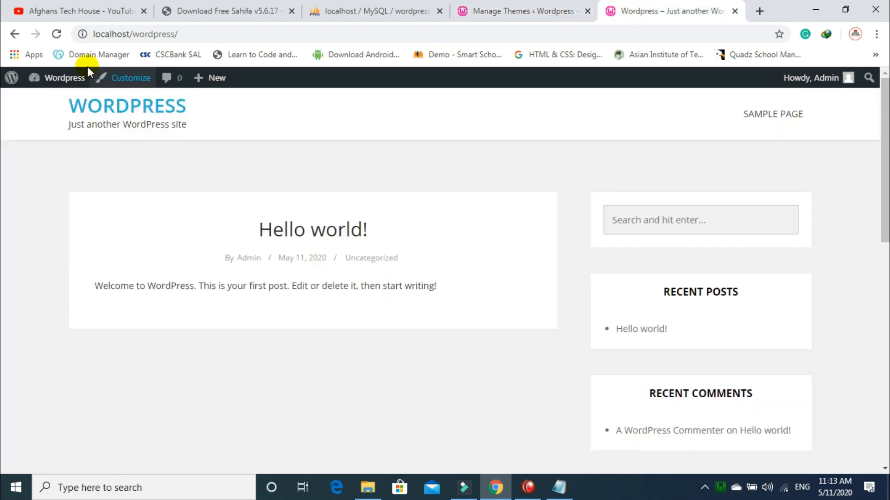
left_click(56, 34)
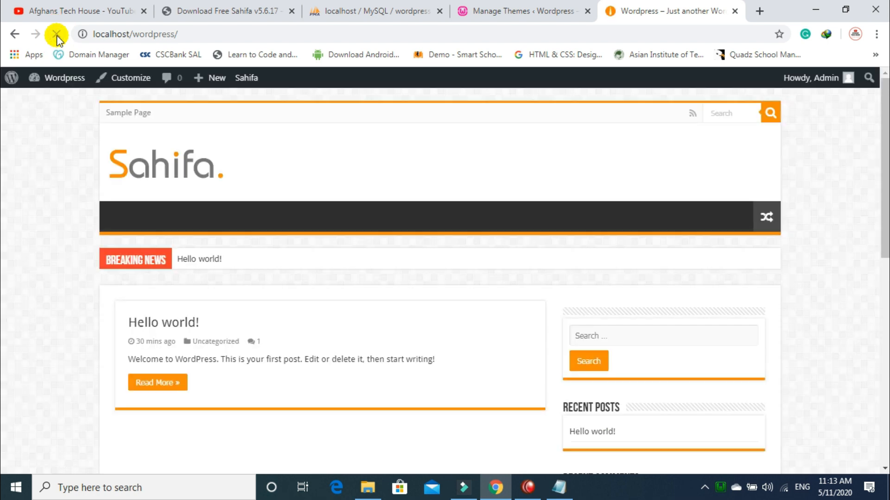
left_click_drag(886, 137, 885, 118)
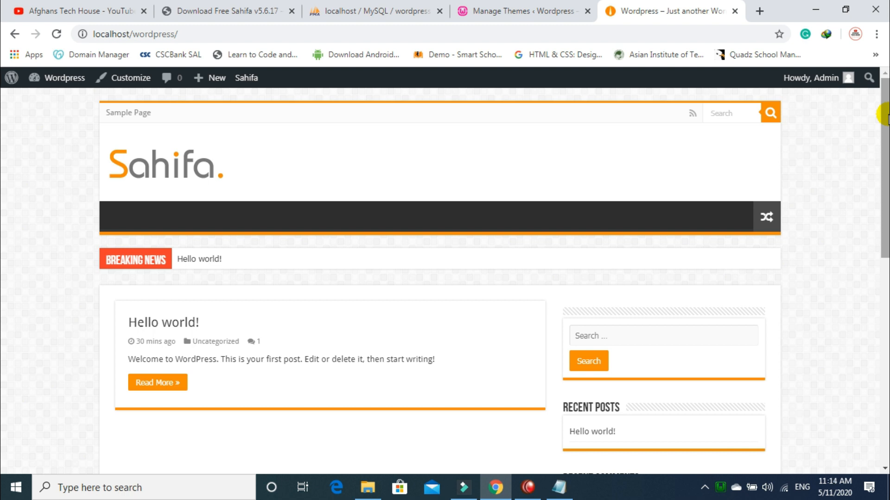
mouse_move(885, 118)
left_mouse_down()
mouse_move(885, 320)
mouse_move(885, 115)
left_mouse_up()
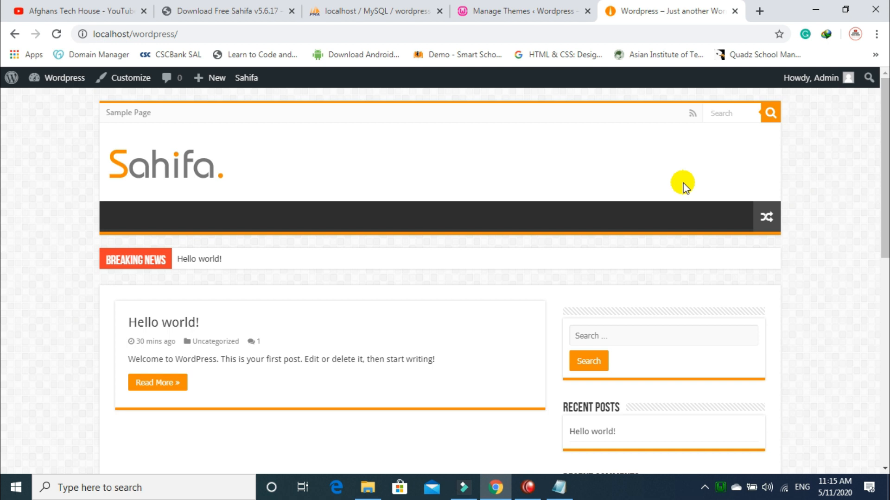
Step: Open zhwand.asia in a new browser tab and switch between it and the local WordPress site
left_click(762, 11)
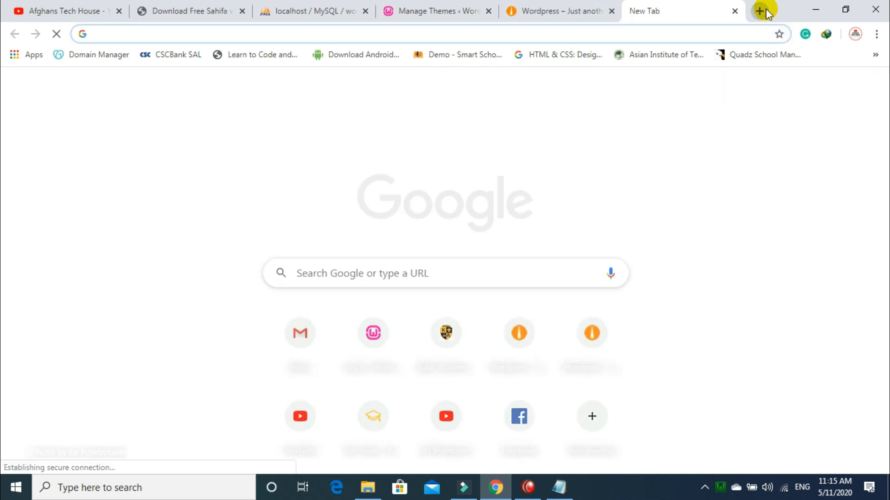
type("zhwand.asia")
key("Return")
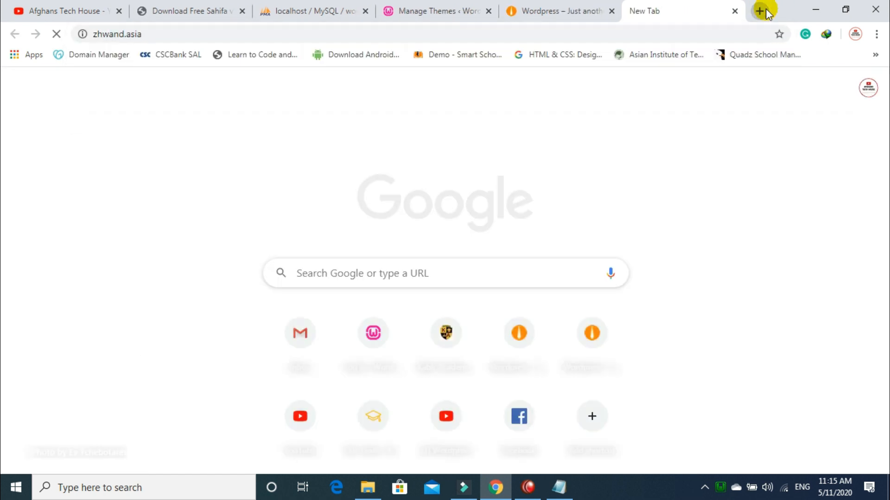
left_click(598, 7)
left_click(662, 6)
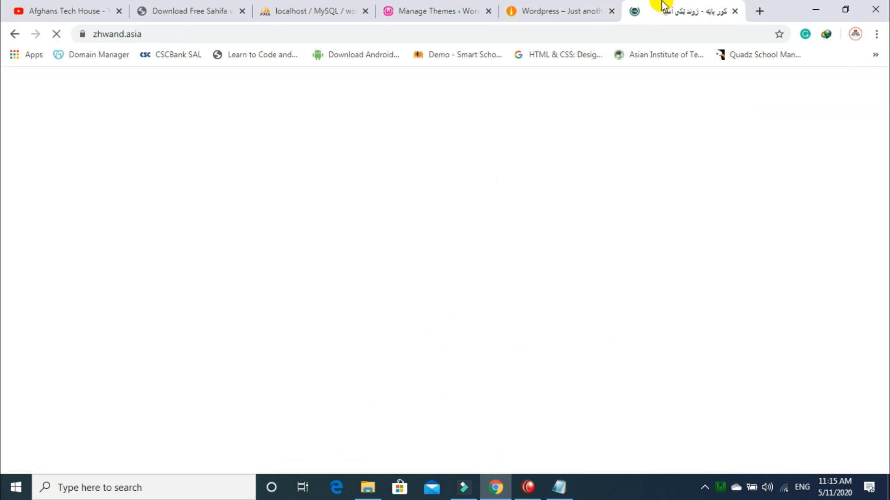
left_click(569, 6)
left_click(687, 6)
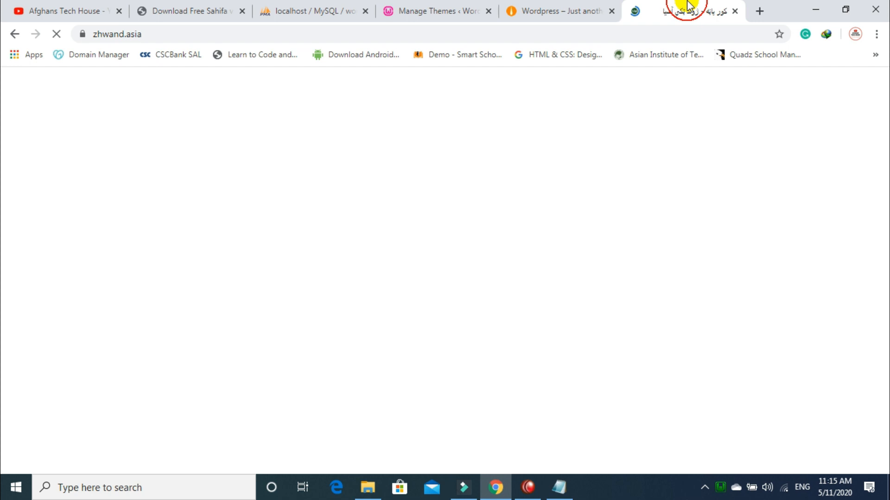
left_click(573, 5)
left_click(675, 5)
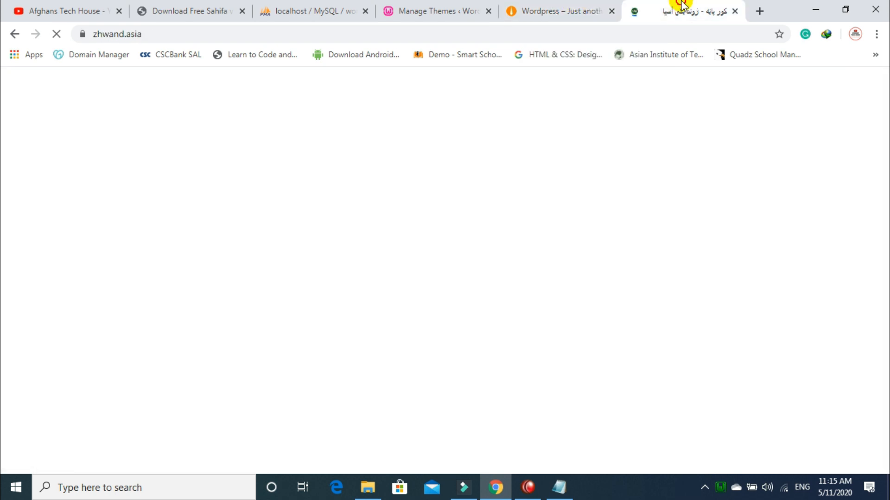
Step: Compare the header and menu bar of the local WordPress front page with those of the zhwand.asia home page
left_click(570, 6)
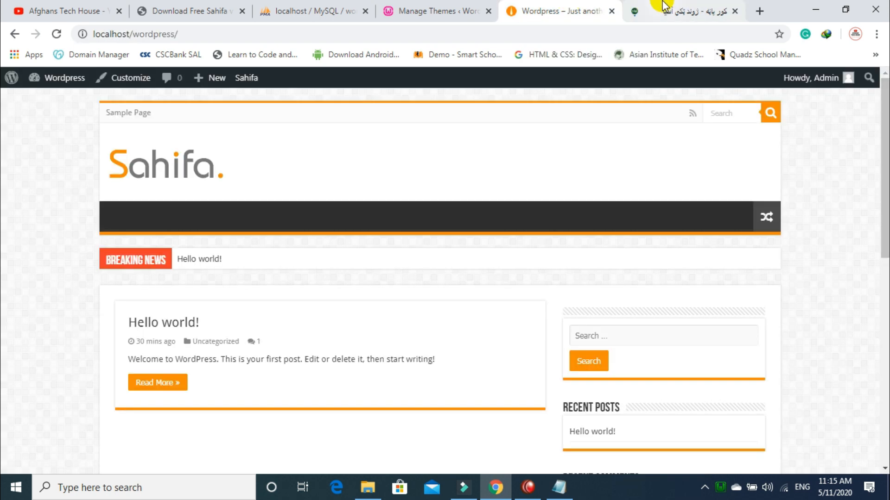
left_click(659, 5)
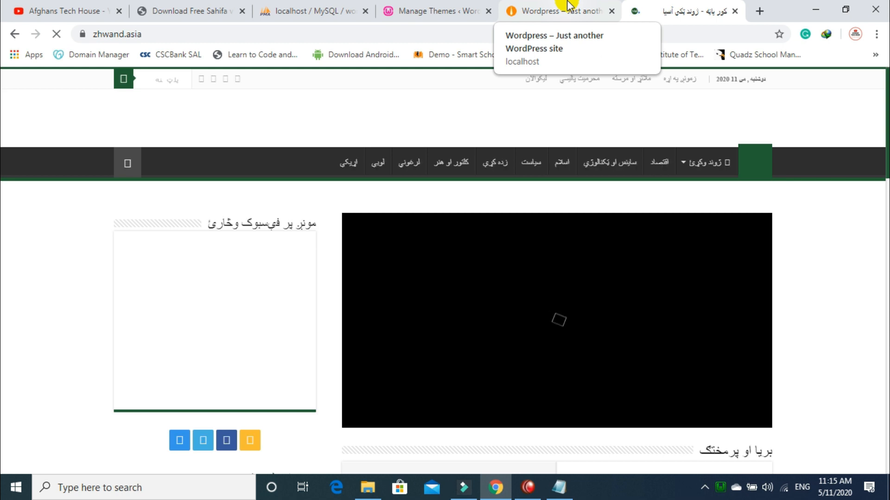
mouse_move(886, 102)
left_mouse_down()
mouse_move(885, 235)
mouse_move(878, 88)
left_mouse_up()
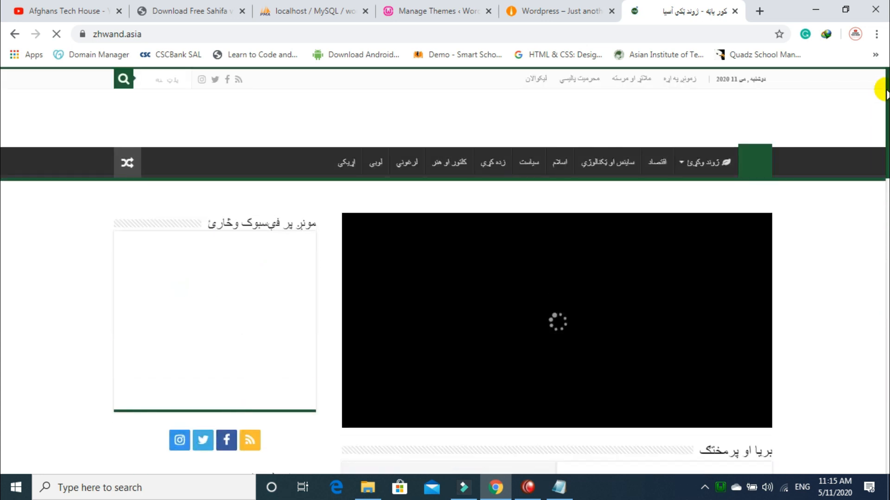
left_click(562, 6)
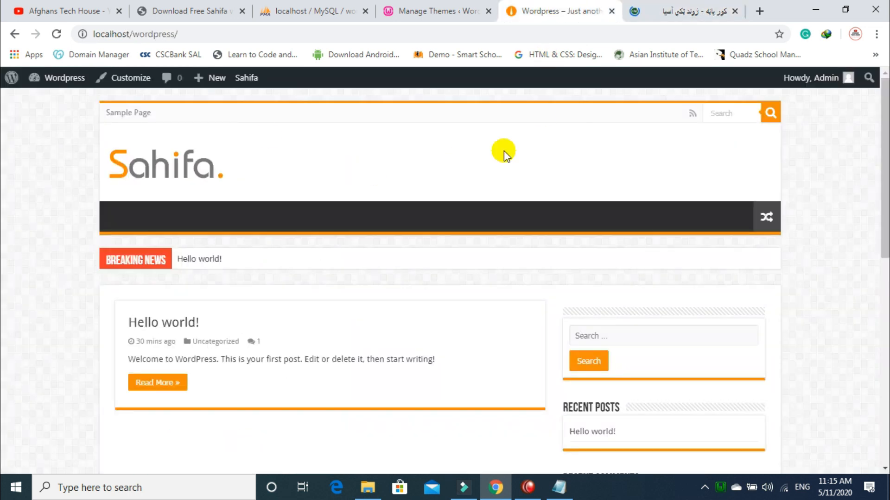
left_click_drag(189, 168, 684, 5)
Step: Look through the content of the zhwand.asia home page as a finished example, and return to the local WordPress front page
left_click(685, 4)
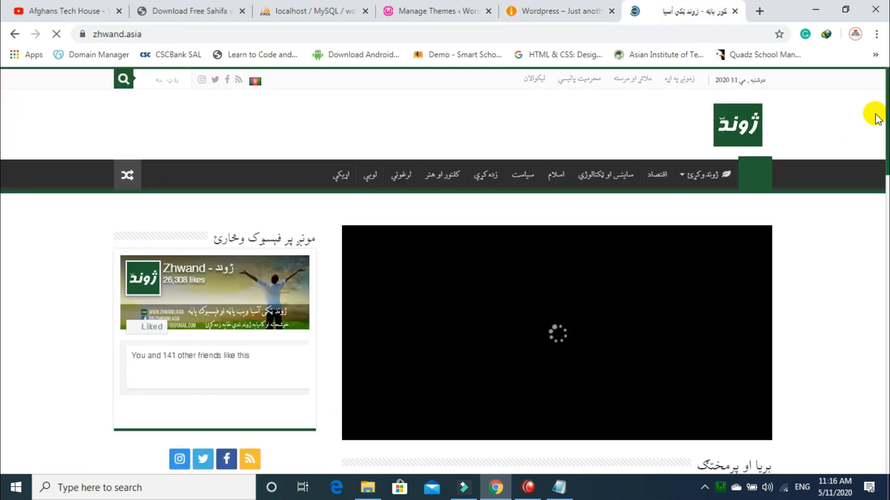
left_click_drag(886, 114, 886, 348)
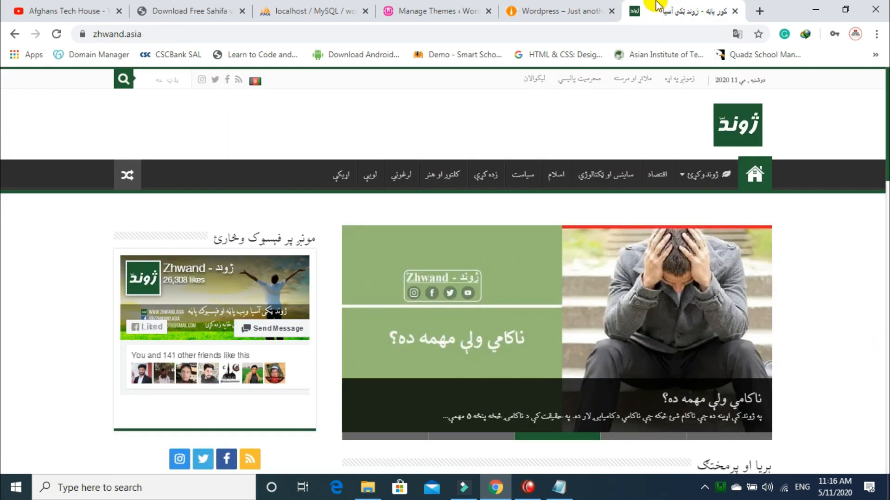
mouse_move(887, 135)
left_mouse_down()
mouse_move(873, 251)
mouse_move(886, 255)
mouse_move(886, 139)
left_mouse_up()
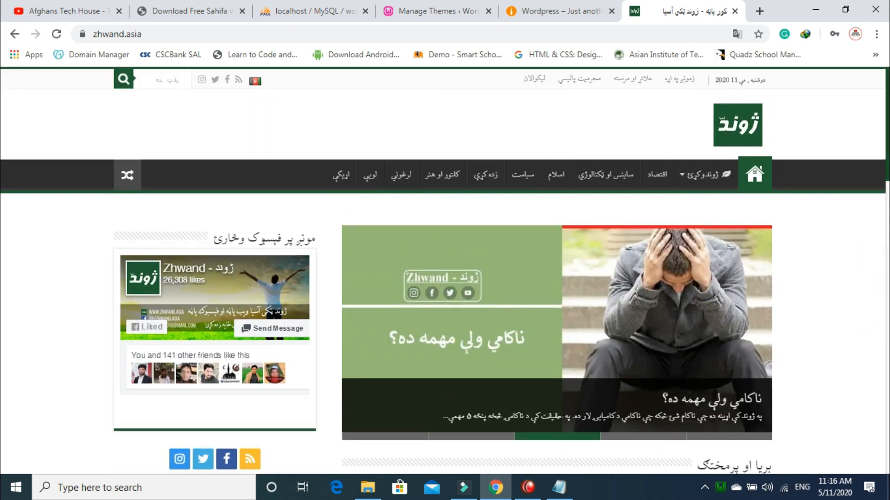
left_click(571, 7)
left_click(679, 10)
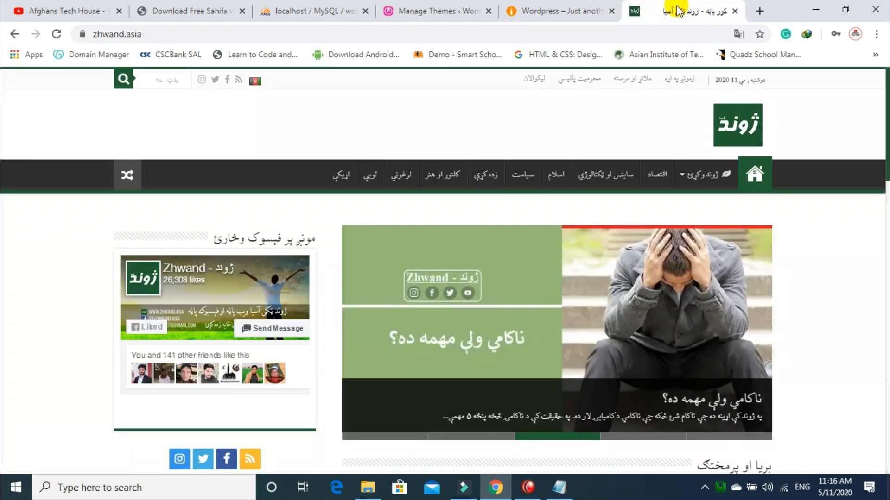
left_click(571, 7)
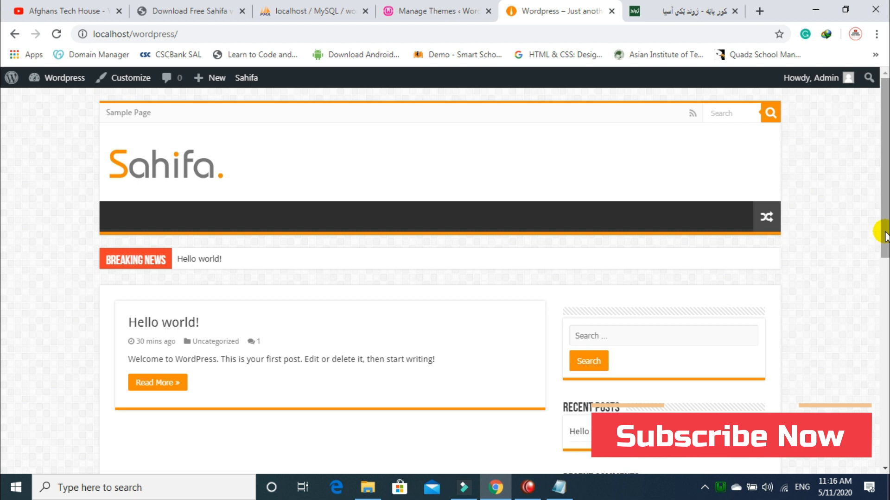
mouse_move(885, 236)
left_mouse_down()
mouse_move(886, 445)
mouse_move(887, 236)
left_mouse_up()
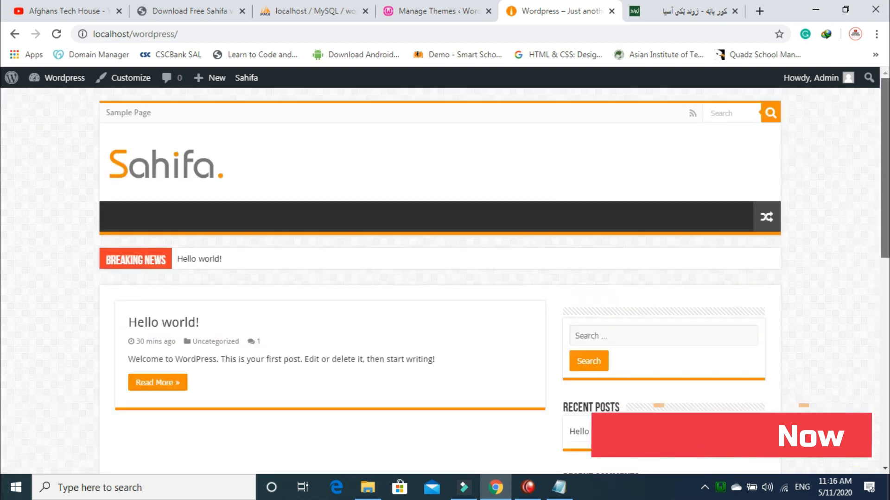